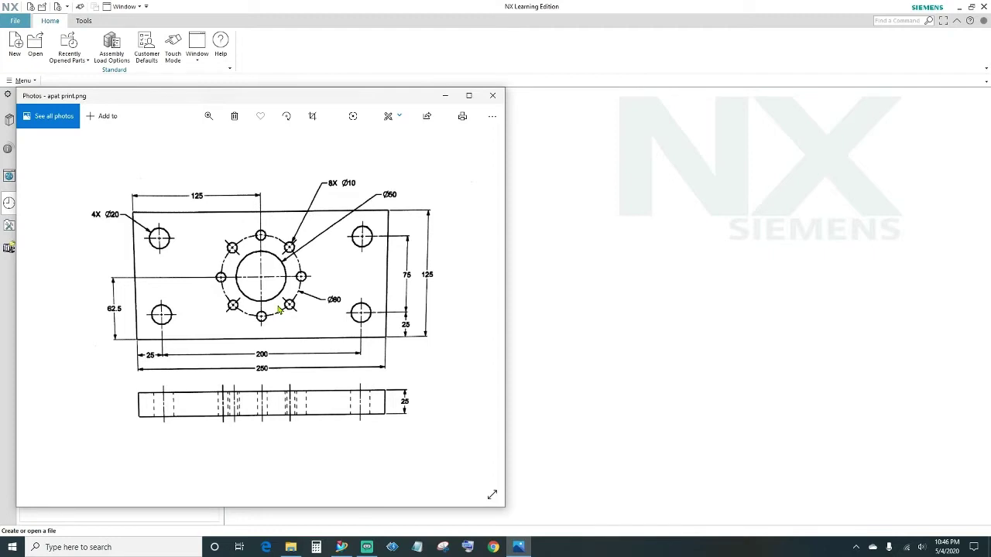
Step: Put the reference print away and create a new Model part in millimetres named PATTERN
{"action": "left_click", "coordinate": [446, 97]}
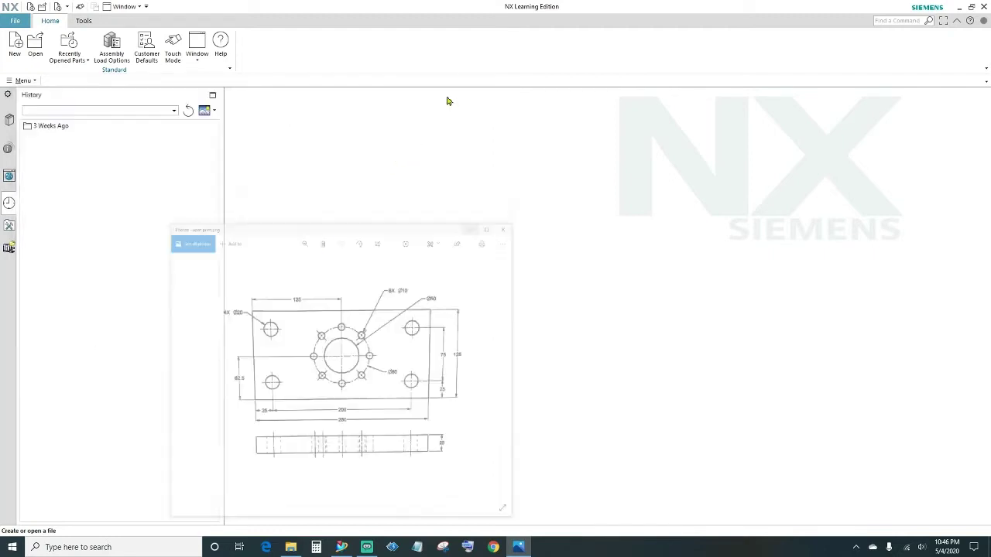
{"action": "left_click", "coordinate": [16, 45]}
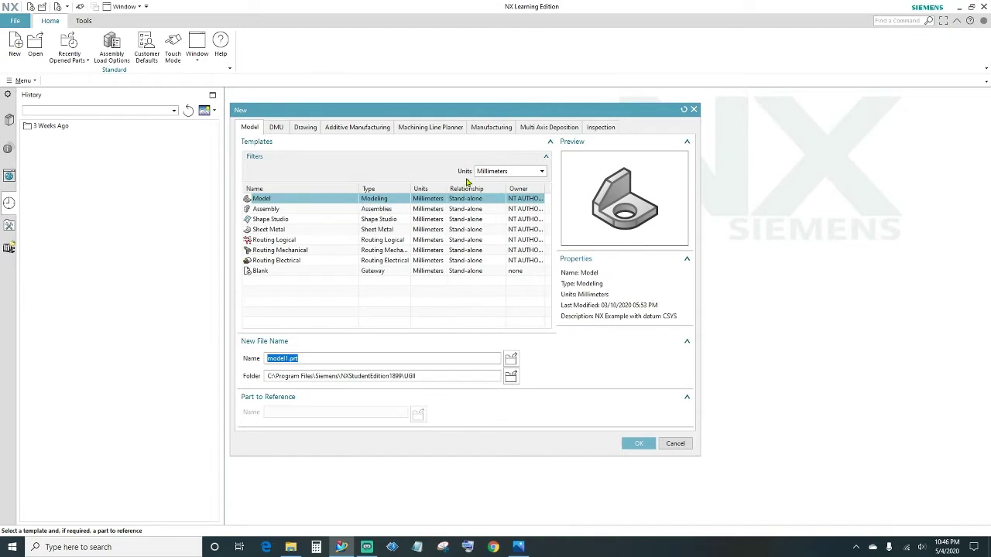
{"action": "left_click", "coordinate": [519, 177]}
{"action": "left_click", "coordinate": [517, 182]}
{"action": "left_click", "coordinate": [300, 359]}
{"action": "double_click", "coordinate": [300, 360]}
{"action": "type", "text": "PATTERN"}
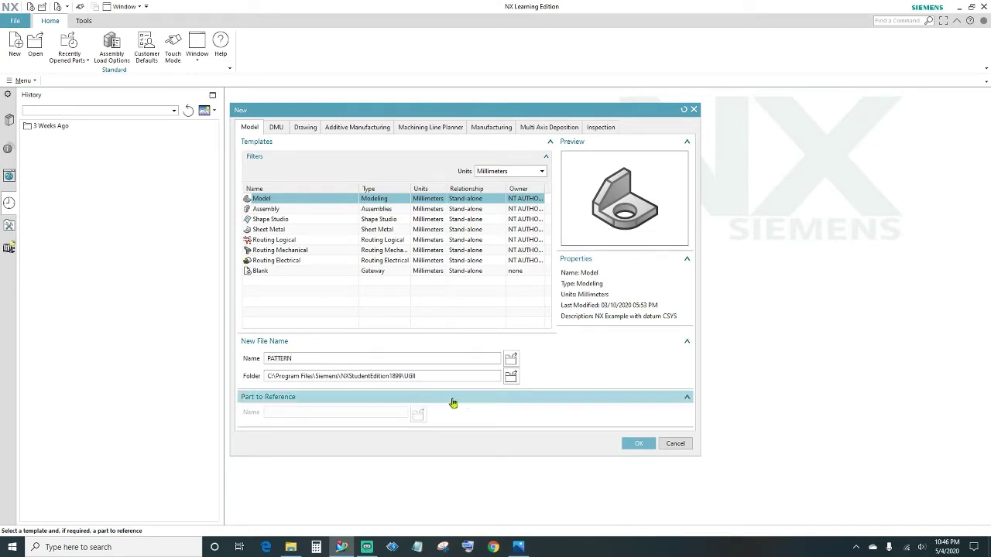
{"action": "left_click", "coordinate": [640, 444]}
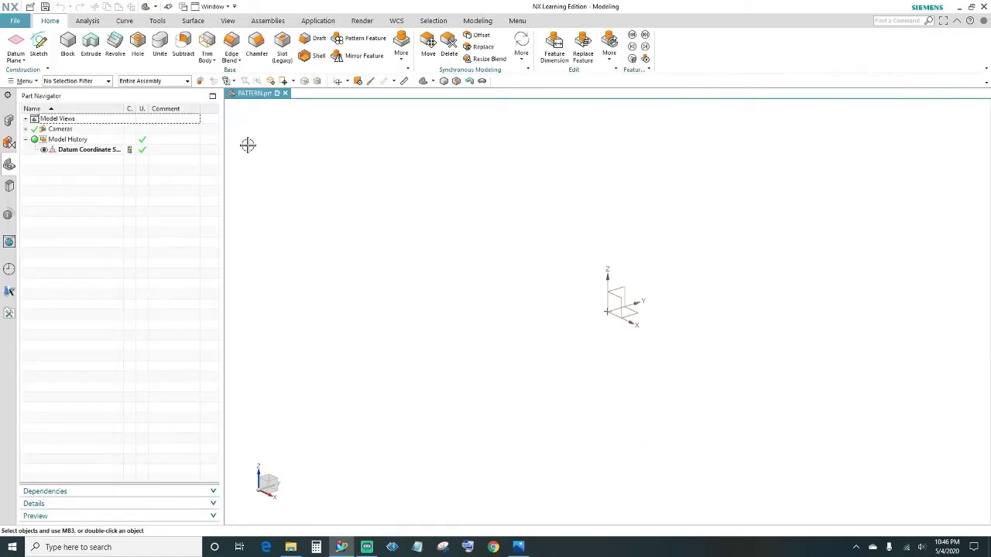
Step: Create a block at the datum origin with length 25 mm, width 250 mm and height 125 mm
{"action": "left_click", "coordinate": [67, 43]}
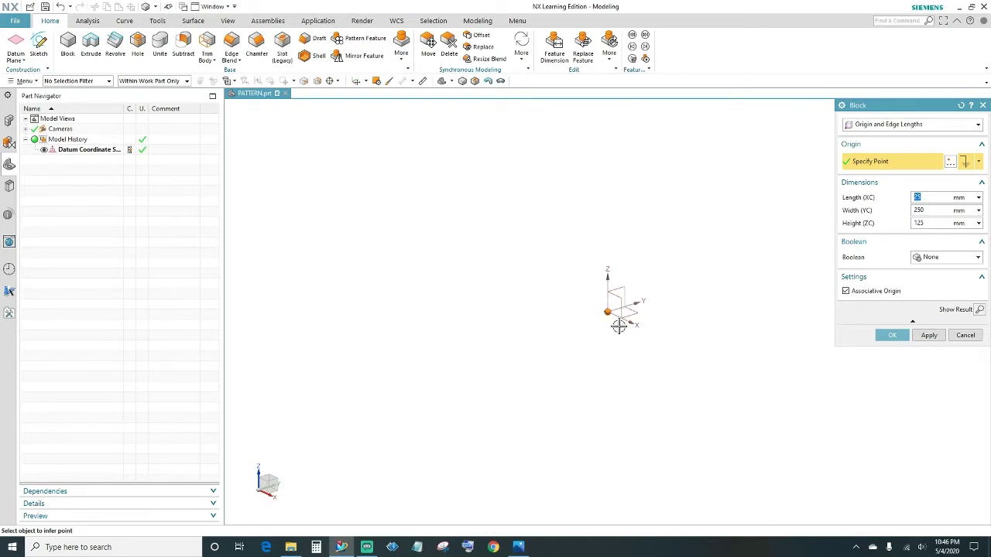
{"action": "key", "text": "Tab"}
{"action": "left_click", "coordinate": [929, 223]}
{"action": "left_click", "coordinate": [894, 336]}
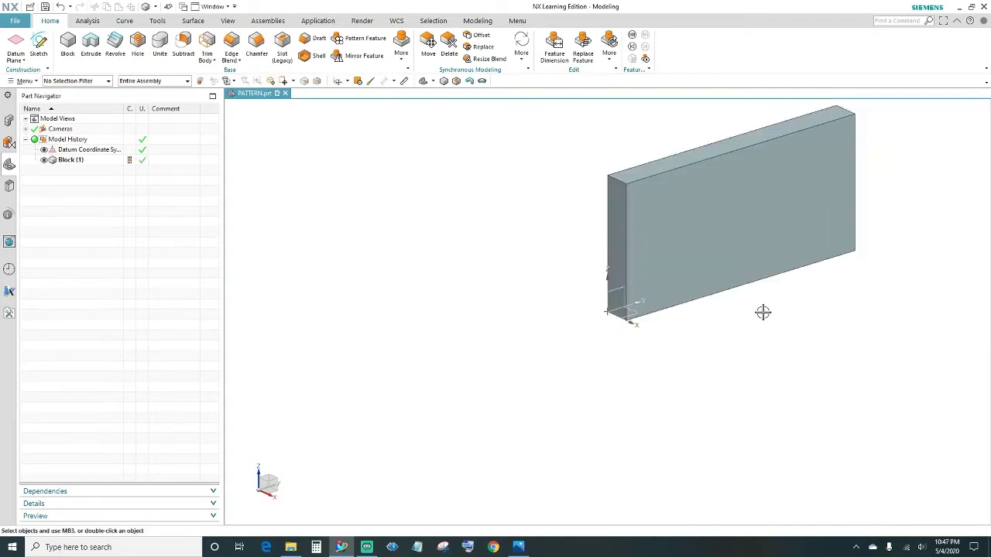
Step: Start a hole on the block's large face, placing its sketch point about 115.4 mm from the left edge and 55.8 mm below the top edge
{"action": "middle_click_drag", "start_coordinate": [770, 328], "coordinate": [573, 389], "text": "shift"}
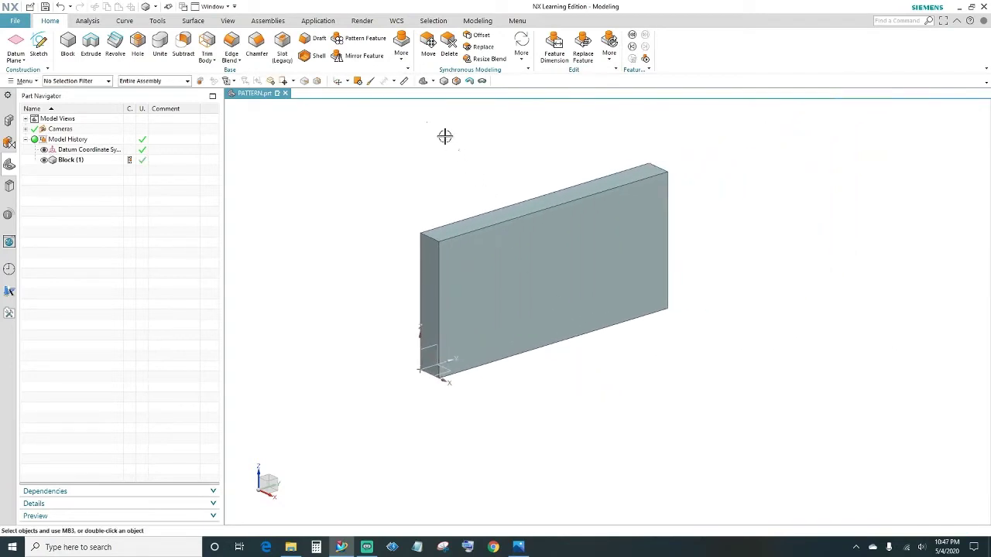
{"action": "left_click", "coordinate": [433, 82]}
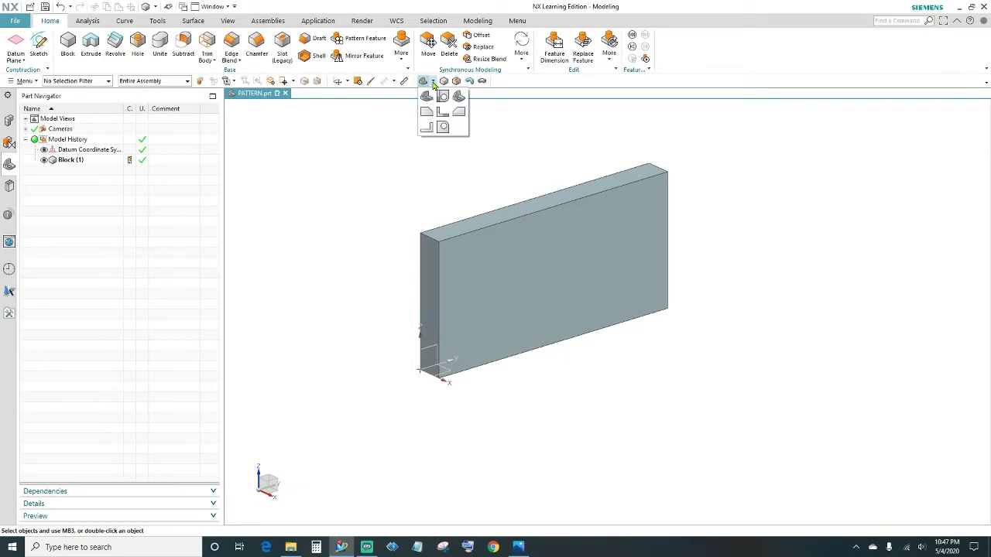
{"action": "left_click", "coordinate": [458, 113]}
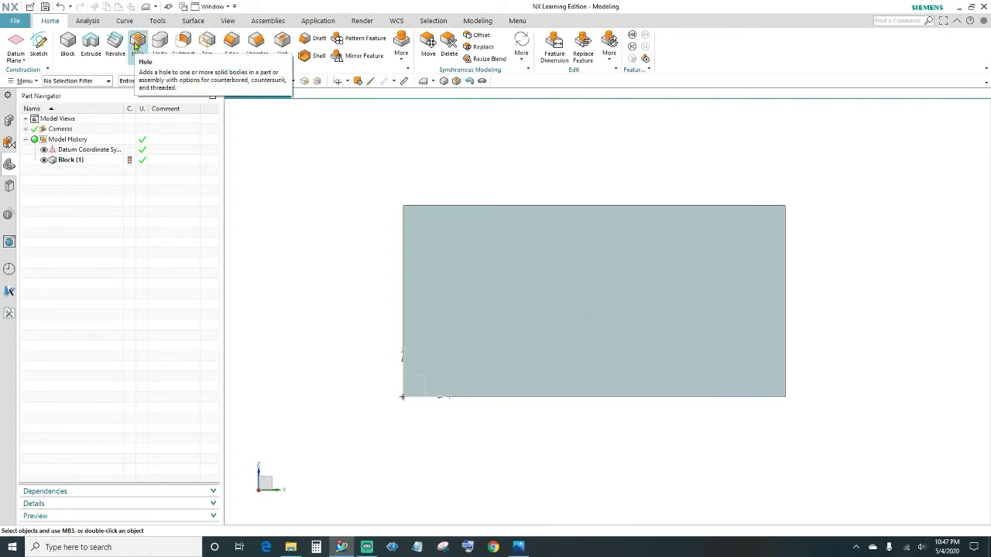
{"action": "left_click", "coordinate": [137, 45]}
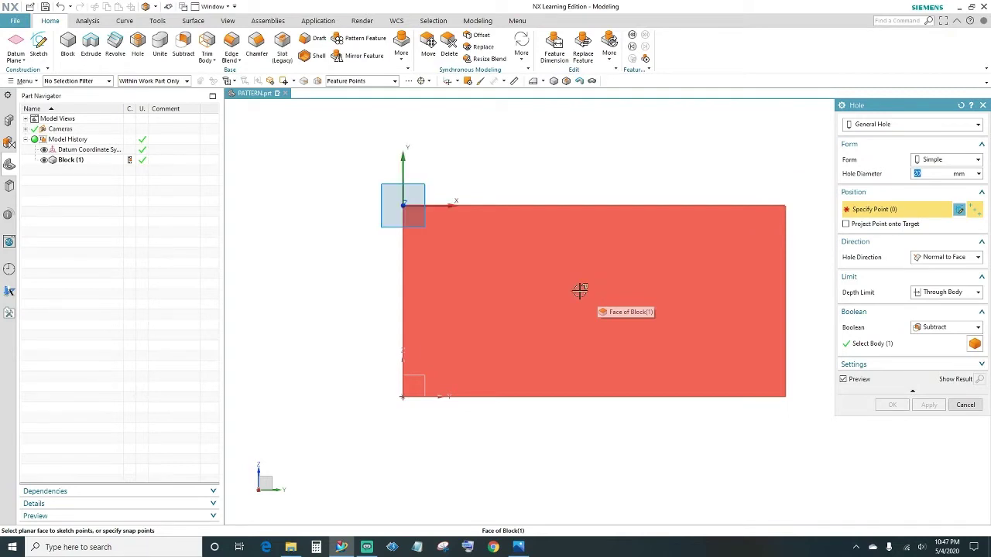
{"action": "left_click", "coordinate": [580, 291]}
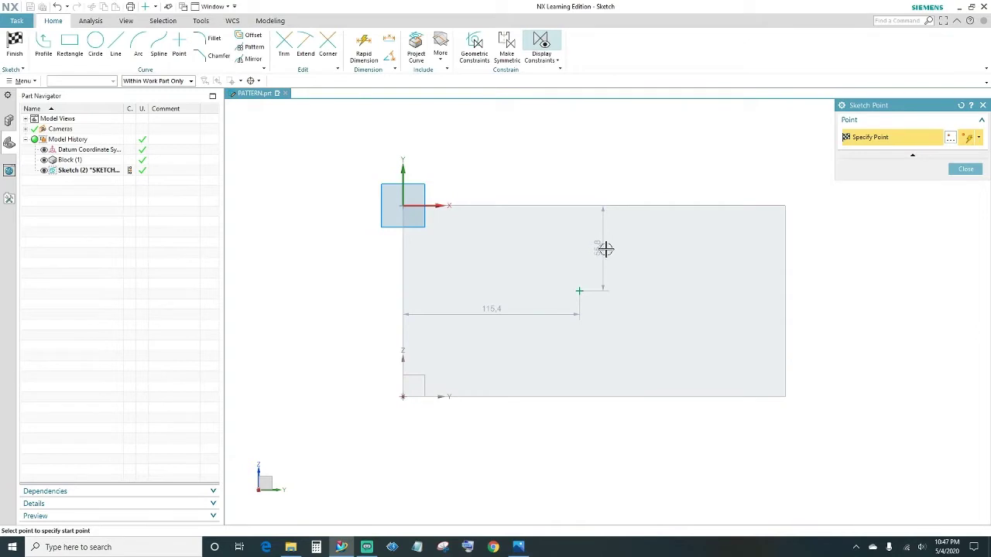
{"action": "left_click", "coordinate": [958, 169]}
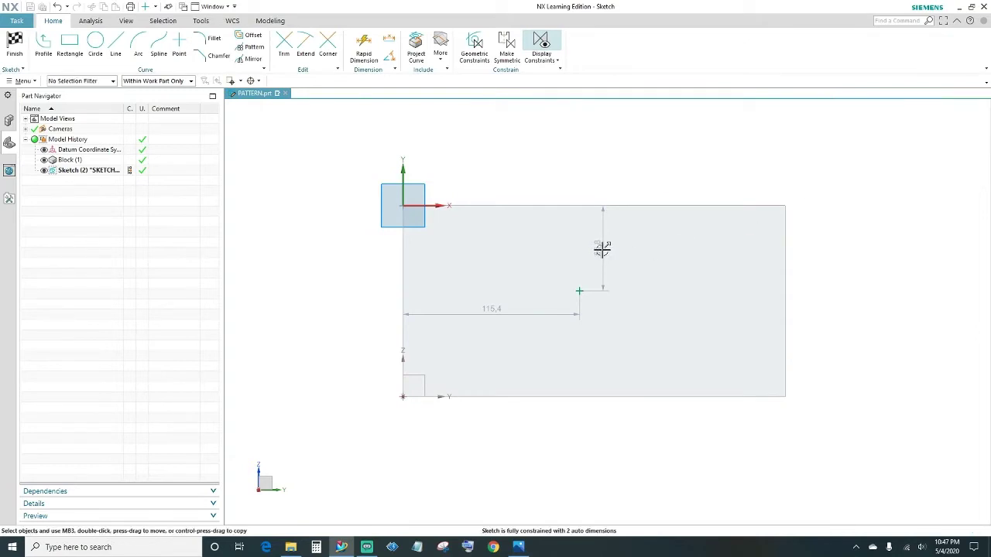
Step: Move the point's vertical dimension outside the block and set its distance from the top edge to 62.5 mm
{"action": "left_click_drag", "start_coordinate": [601, 248], "coordinate": [643, 246]}
{"action": "left_click_drag", "start_coordinate": [718, 243], "coordinate": [823, 250]}
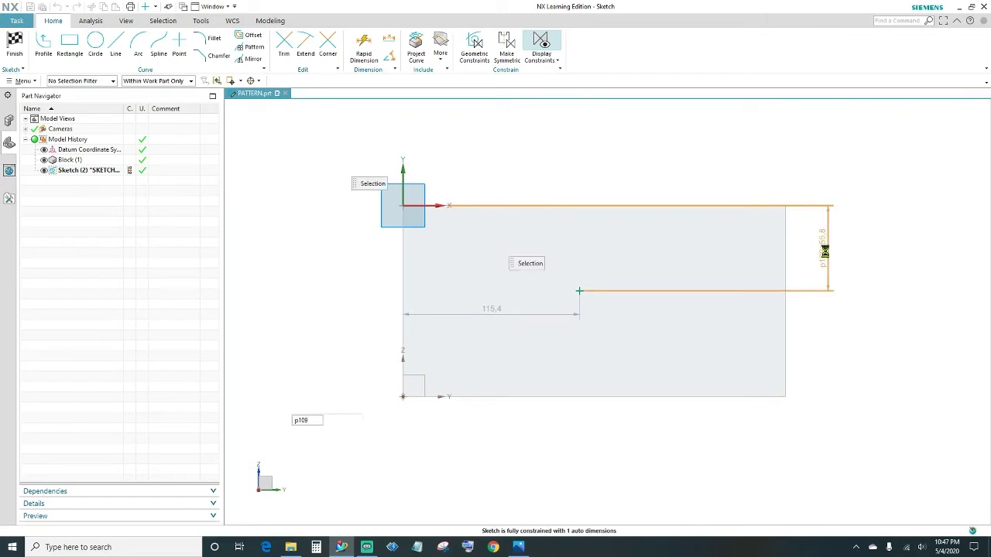
{"action": "double_click", "coordinate": [824, 248]}
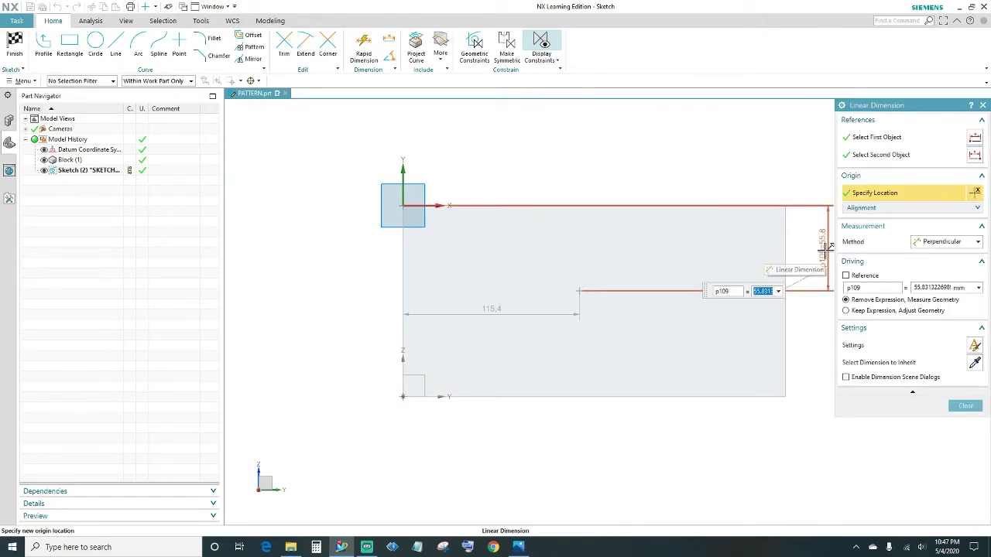
{"action": "type", "text": "62.5"}
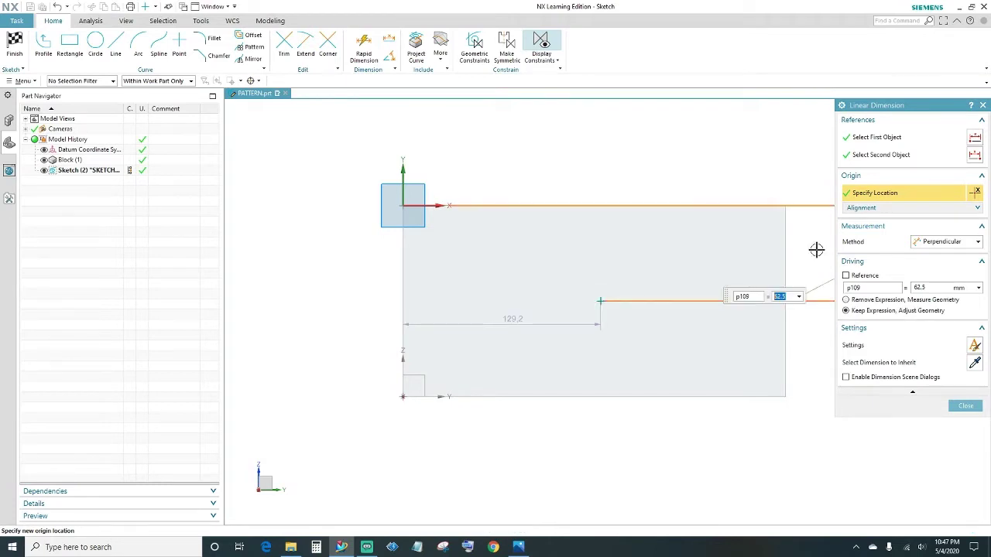
{"action": "key", "text": "Return"}
{"action": "left_click", "coordinate": [967, 408]}
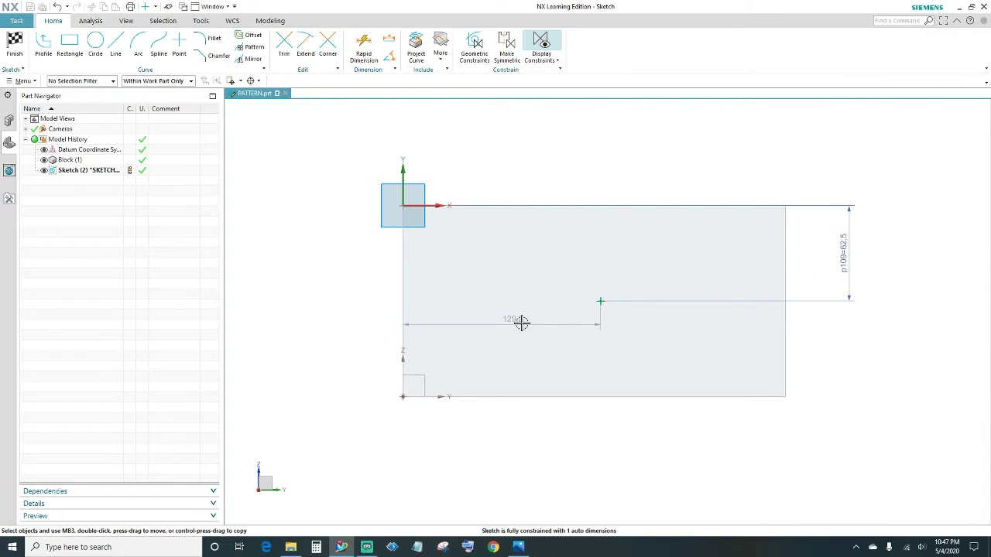
Step: Move the point's horizontal dimension below the block and set its distance from the left edge to 125 mm
{"action": "left_click_drag", "start_coordinate": [515, 323], "coordinate": [515, 459]}
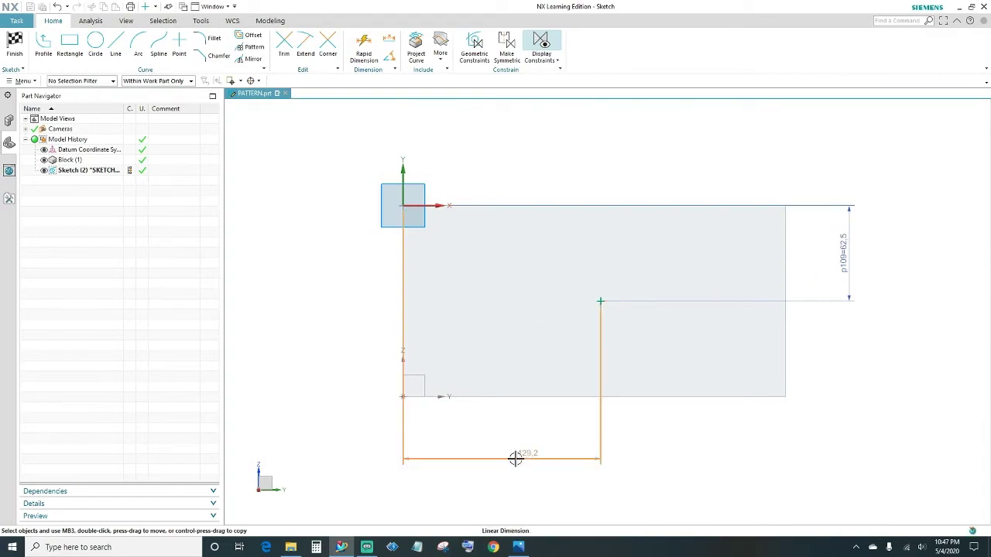
{"action": "double_click", "coordinate": [516, 459]}
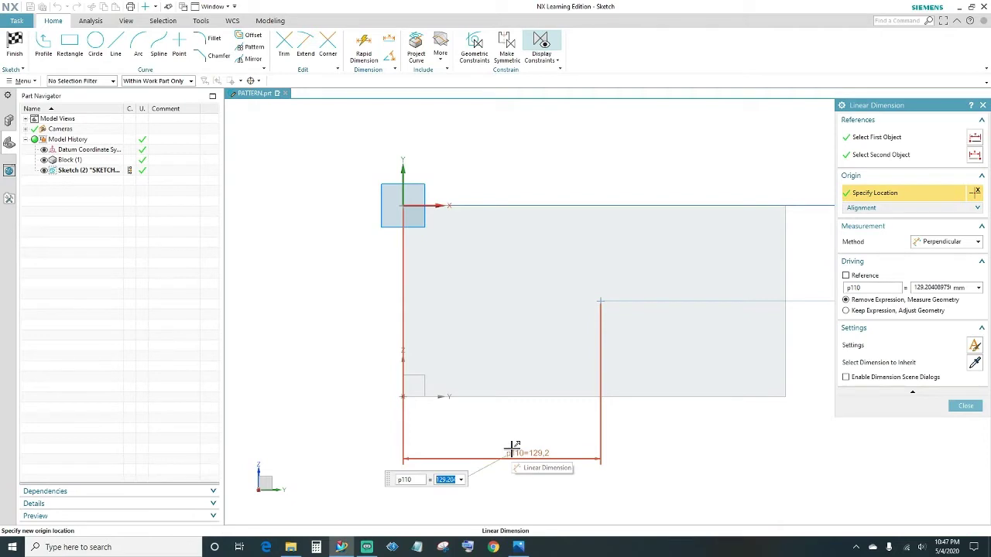
{"action": "type", "text": "125"}
{"action": "key", "text": "Return"}
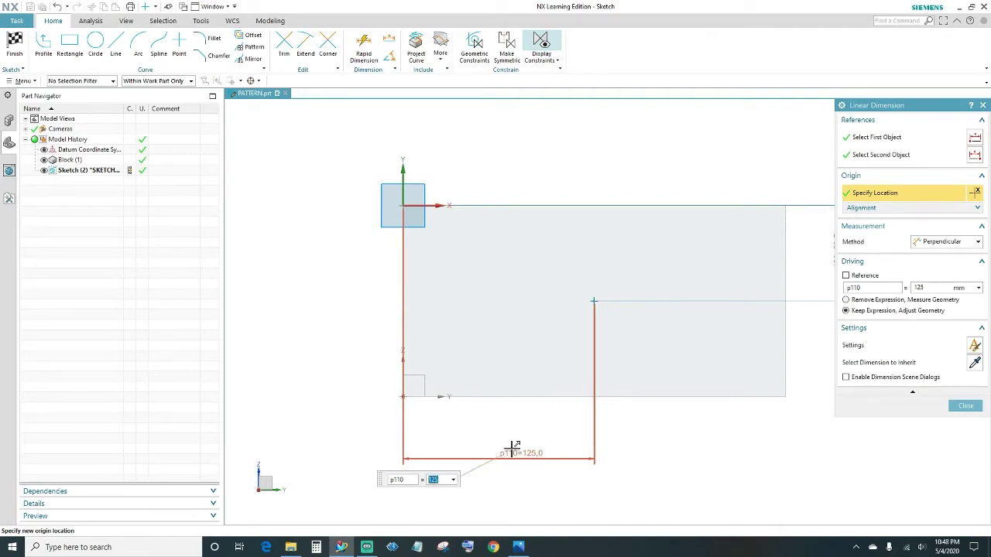
{"action": "left_click", "coordinate": [965, 406]}
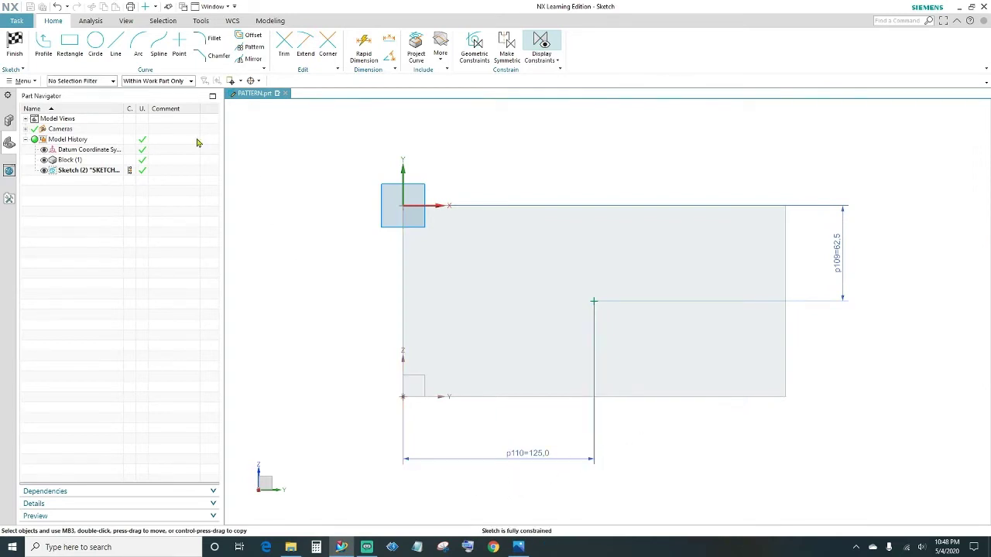
Step: Finish the point sketch and cut a simple 50 mm diameter hole through the body at the block's centre
{"action": "left_click", "coordinate": [13, 49]}
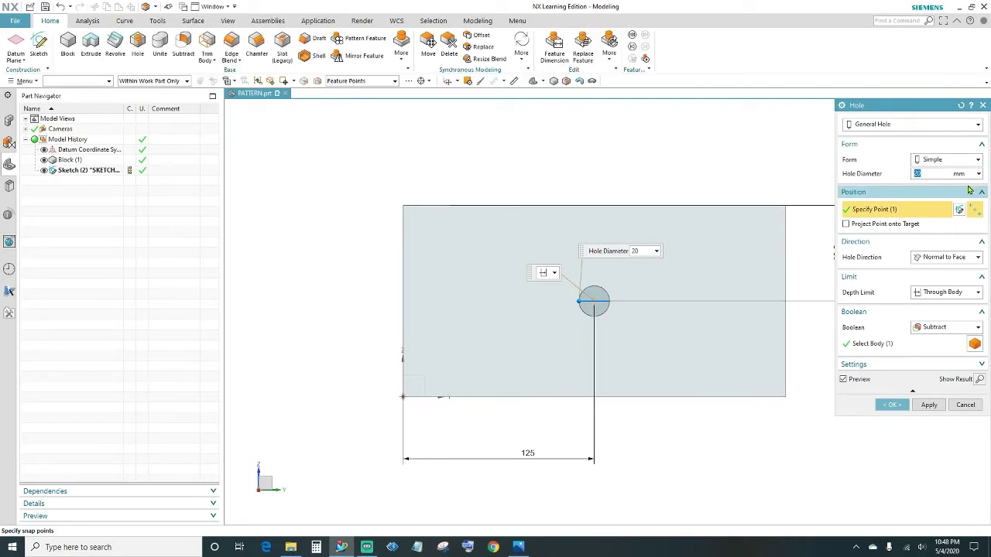
{"action": "type", "text": "50"}
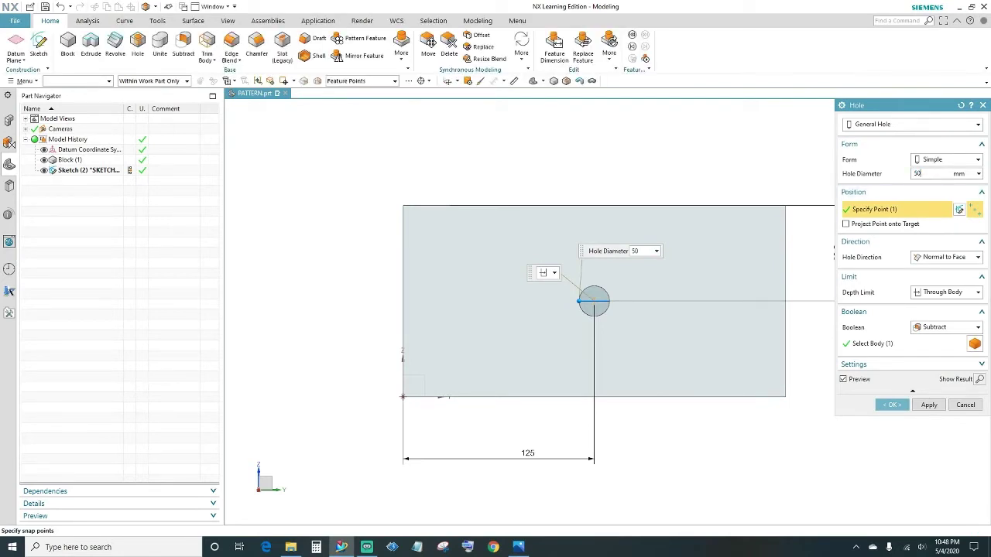
{"action": "left_click", "coordinate": [894, 405]}
Step: Start a second hole on the large face, placing its point about 47.8 mm above and 1.7 mm left of the central hole's centre
{"action": "middle_click_drag", "start_coordinate": [617, 447], "coordinate": [650, 396]}
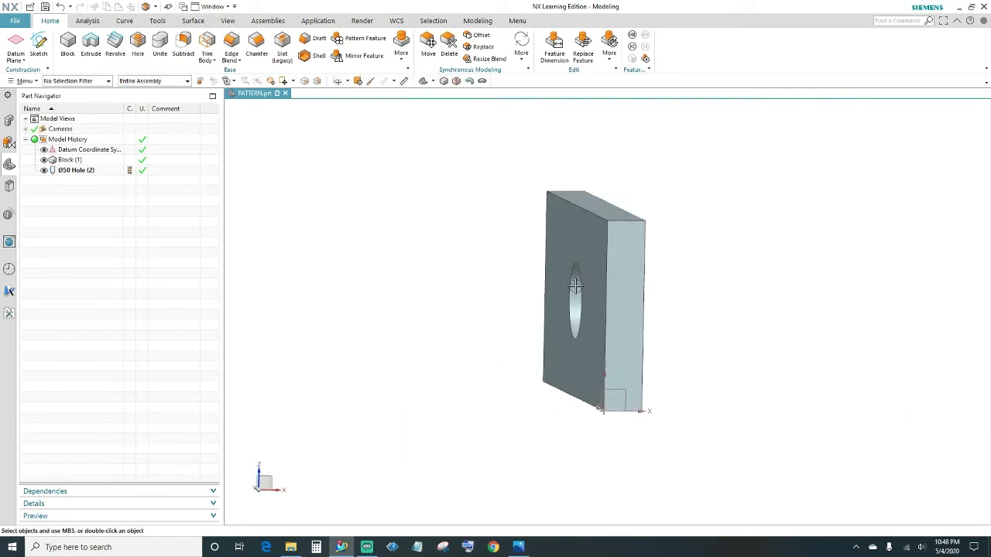
{"action": "middle_click_drag", "start_coordinate": [750, 419], "coordinate": [664, 418]}
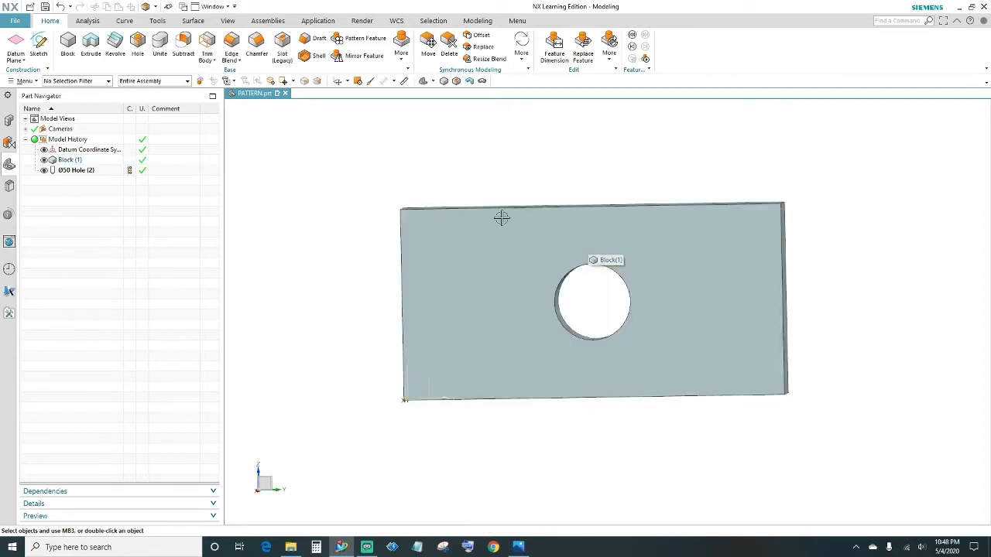
{"action": "left_click", "coordinate": [137, 45]}
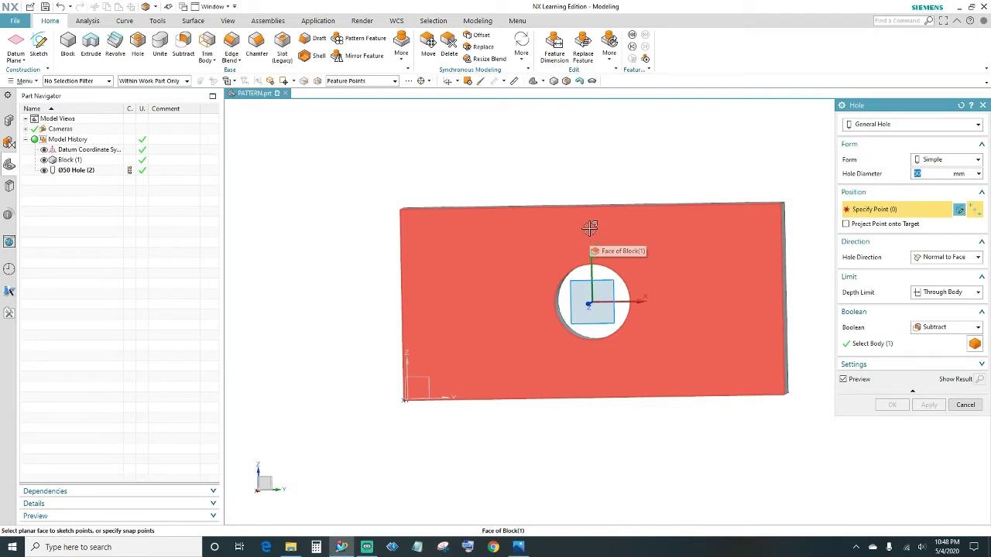
{"action": "left_click", "coordinate": [590, 228]}
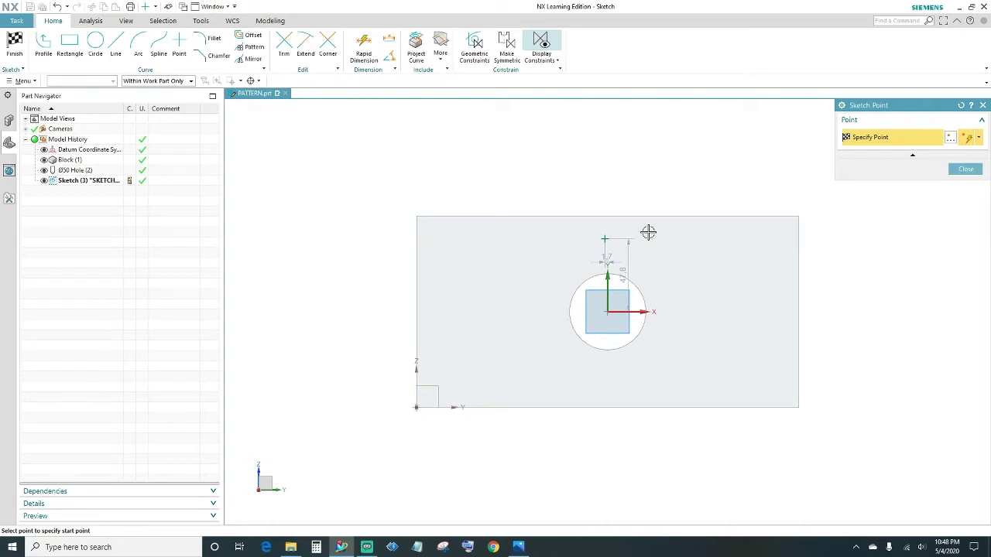
{"action": "middle_click", "coordinate": [619, 261]}
Step: Set the second hole point's horizontal offset from the central hole's vertical axis to 0 mm
{"action": "scroll", "coordinate": [619, 261], "scroll_direction": "up", "scroll_amount": 5}
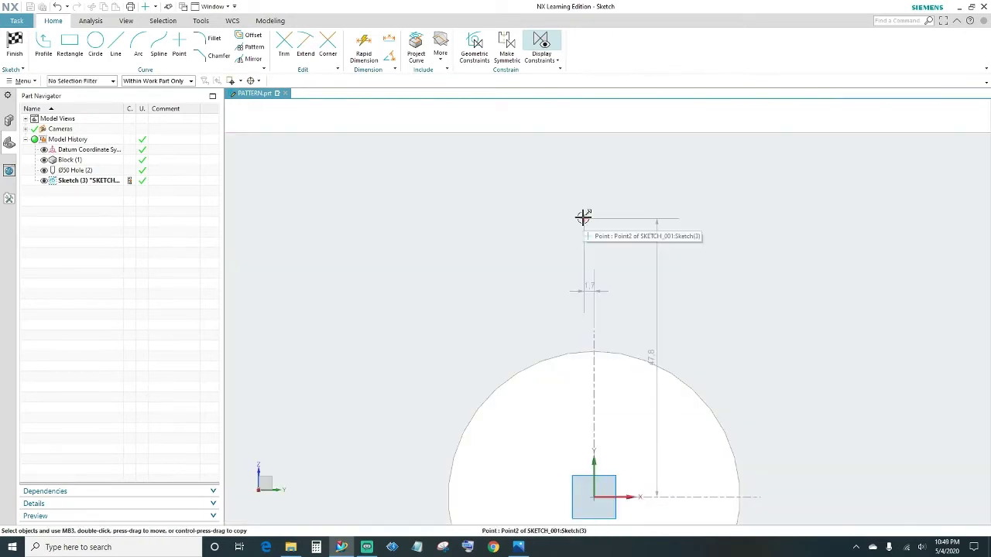
{"action": "double_click", "coordinate": [585, 268]}
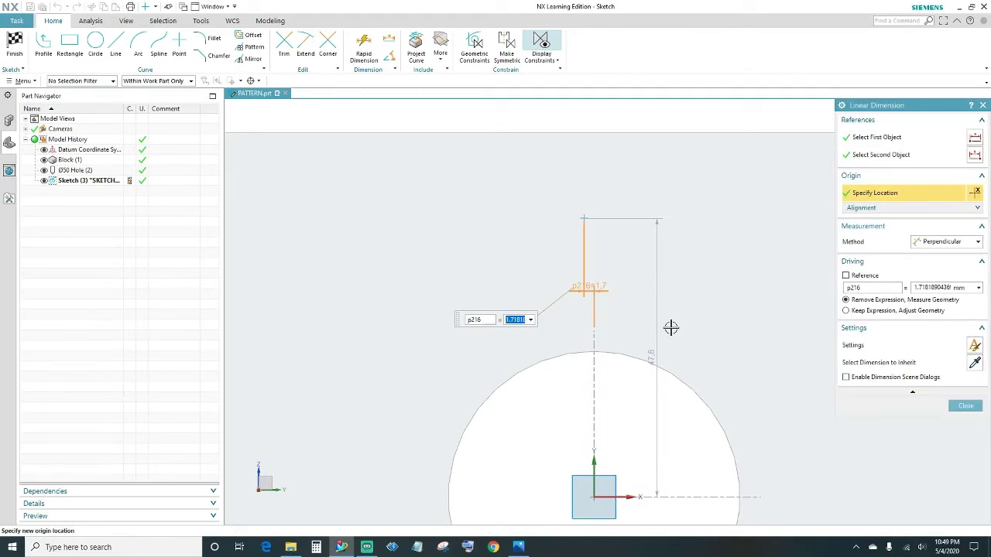
{"action": "type", "text": "0"}
{"action": "key", "text": "Return"}
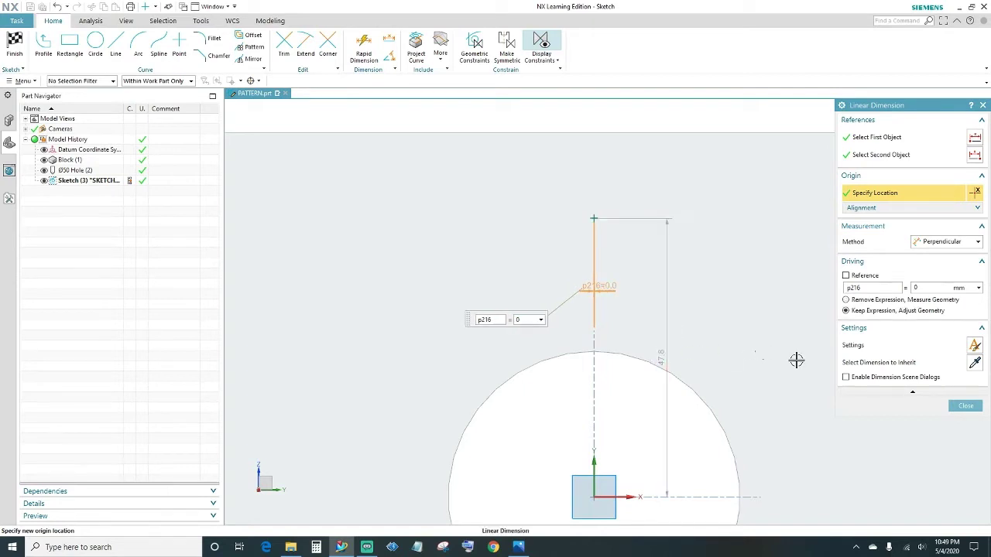
{"action": "left_click", "coordinate": [966, 405]}
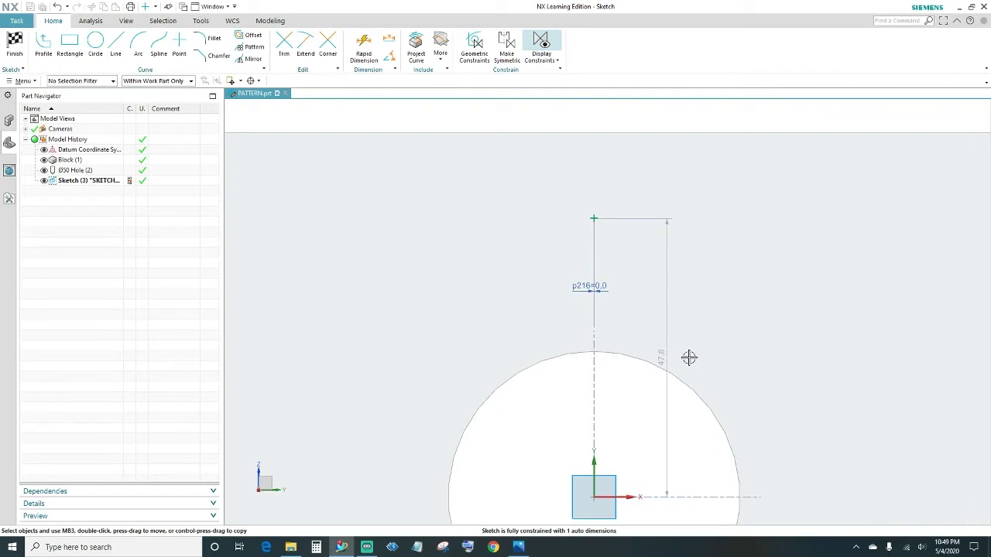
Step: Set the second hole point's vertical distance from the central hole's centre to 40 mm and finish the sketch
{"action": "left_click_drag", "start_coordinate": [663, 357], "coordinate": [810, 353]}
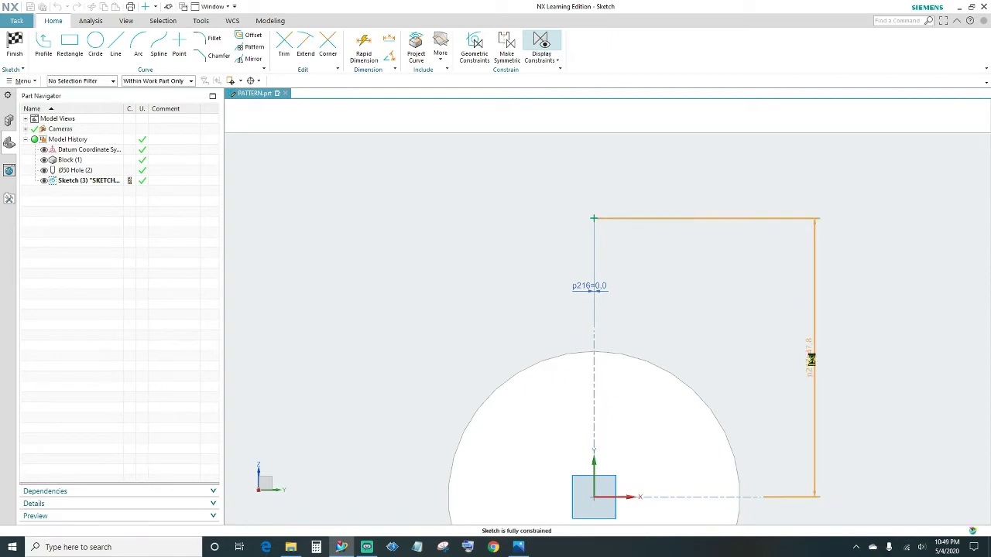
{"action": "double_click", "coordinate": [811, 358]}
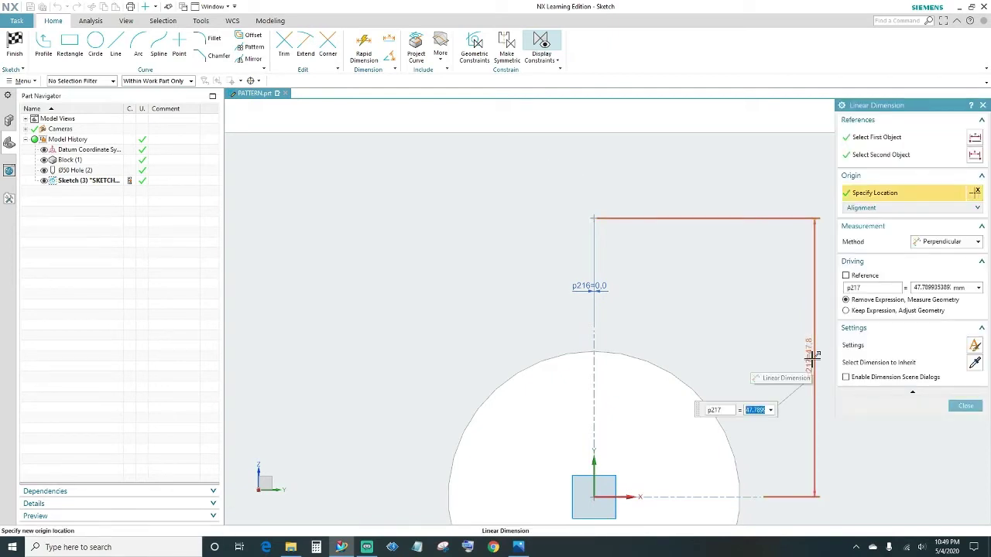
{"action": "type", "text": "40"}
{"action": "left_click", "coordinate": [846, 310]}
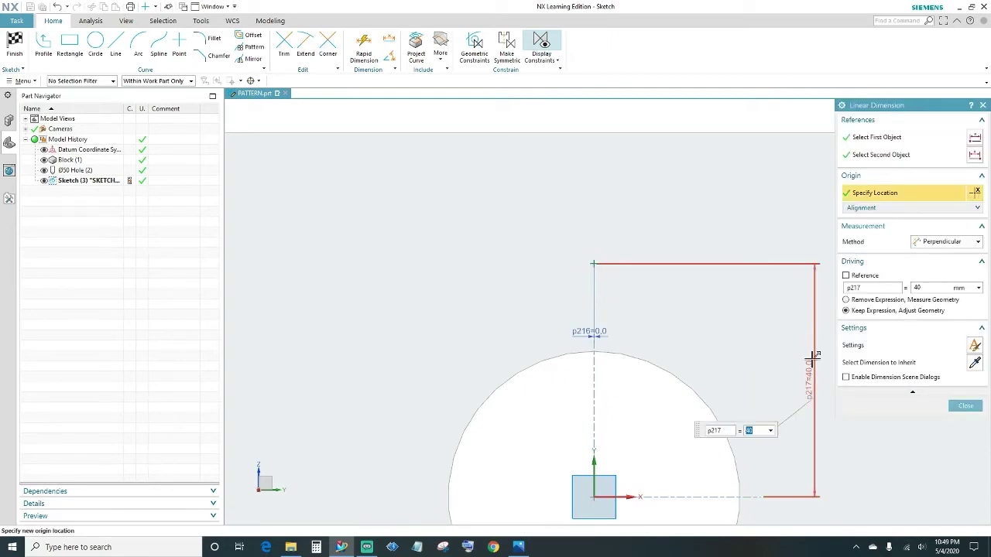
{"action": "left_click", "coordinate": [966, 405]}
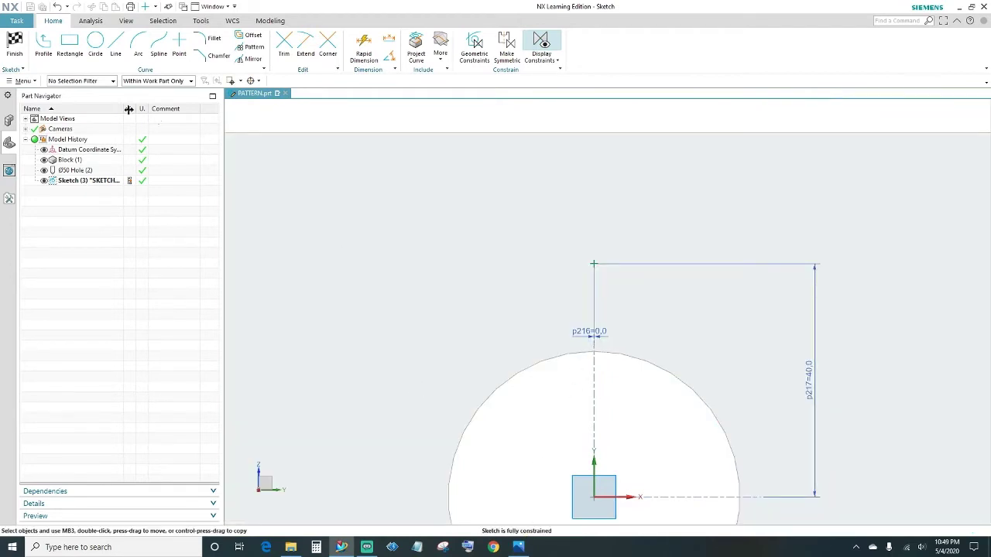
{"action": "left_click", "coordinate": [14, 43]}
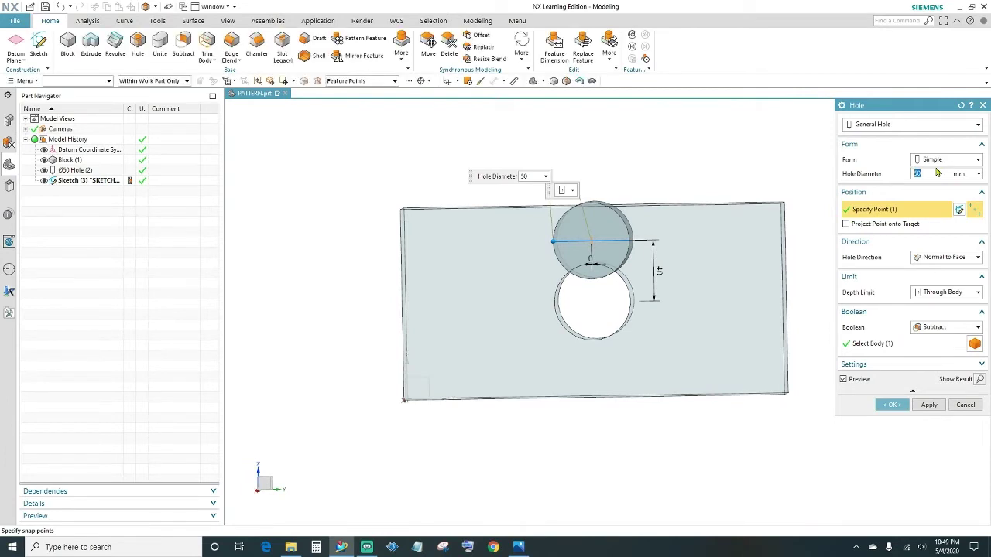
Step: Set the second hole's diameter to 10 mm and cut it through the body above the central hole
{"action": "type", "text": "10"}
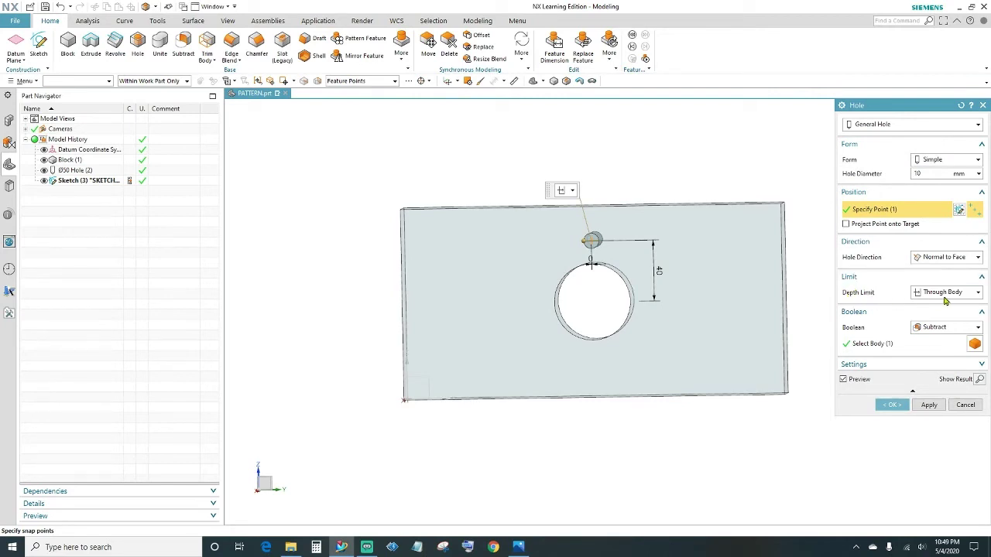
{"action": "middle_click_drag", "start_coordinate": [594, 403], "coordinate": [619, 405]}
{"action": "left_click", "coordinate": [893, 405]}
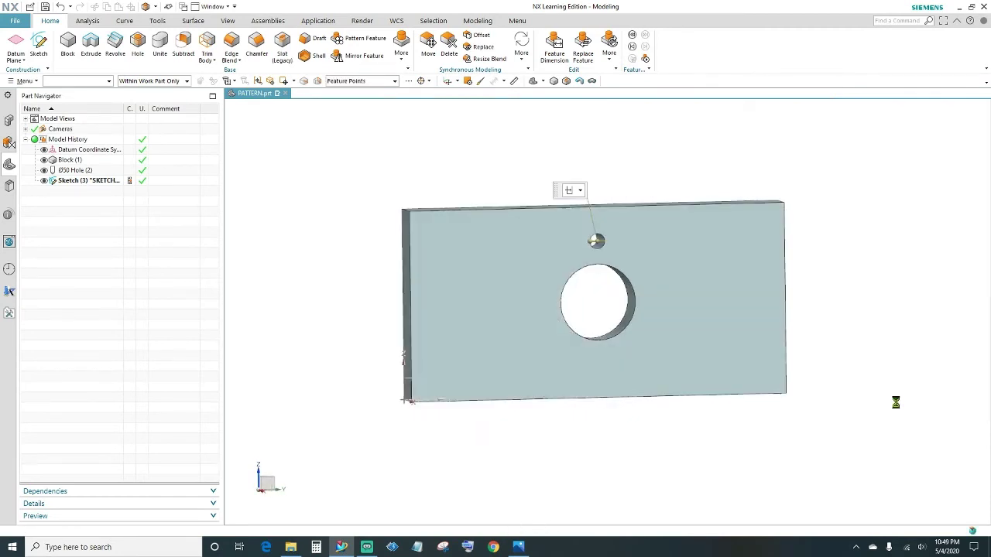
{"action": "mouse_move", "coordinate": [666, 429]}
{"action": "middle_mouse_down"}
{"action": "mouse_move", "coordinate": [638, 434]}
{"action": "mouse_move", "coordinate": [655, 431]}
{"action": "middle_mouse_up"}
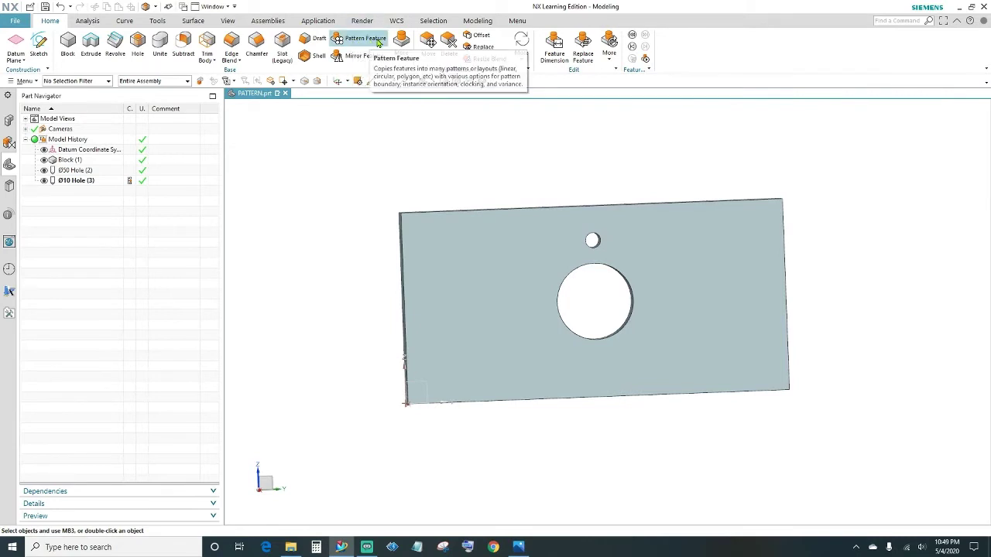
Step: Find the Pattern Feature command by searching for PATTERN and choose the 10 mm hole as the feature to pattern
{"action": "left_click", "coordinate": [890, 21]}
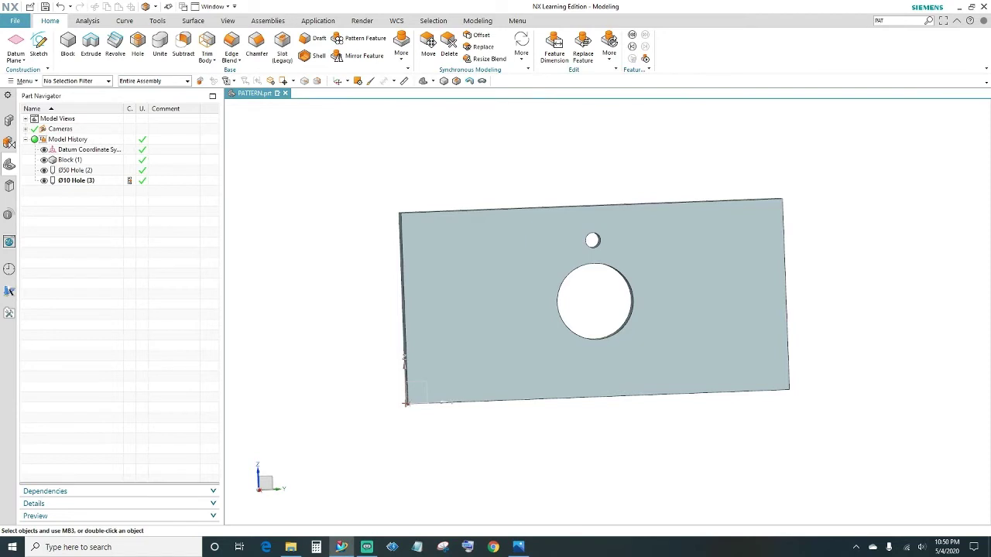
{"action": "key", "text": "Return"}
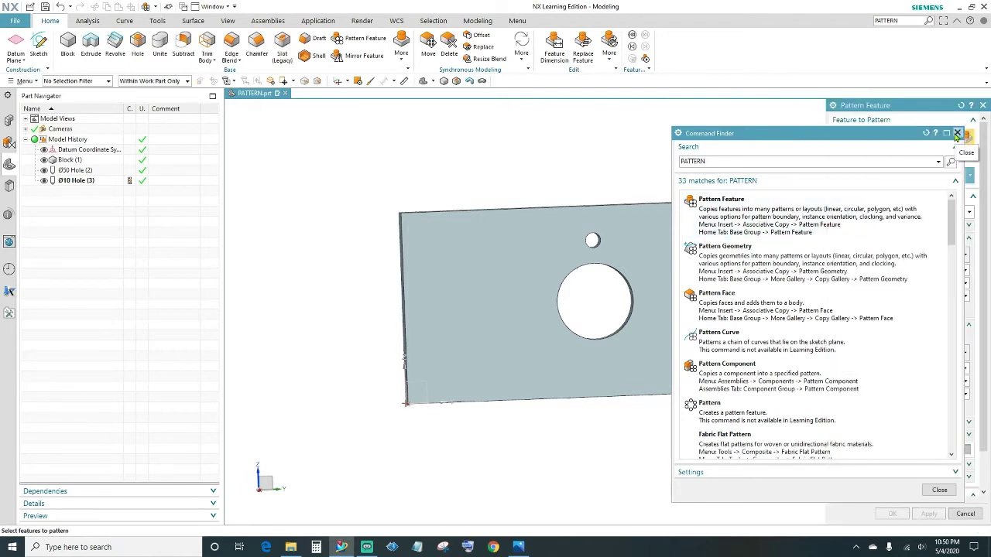
{"action": "left_click", "coordinate": [957, 134]}
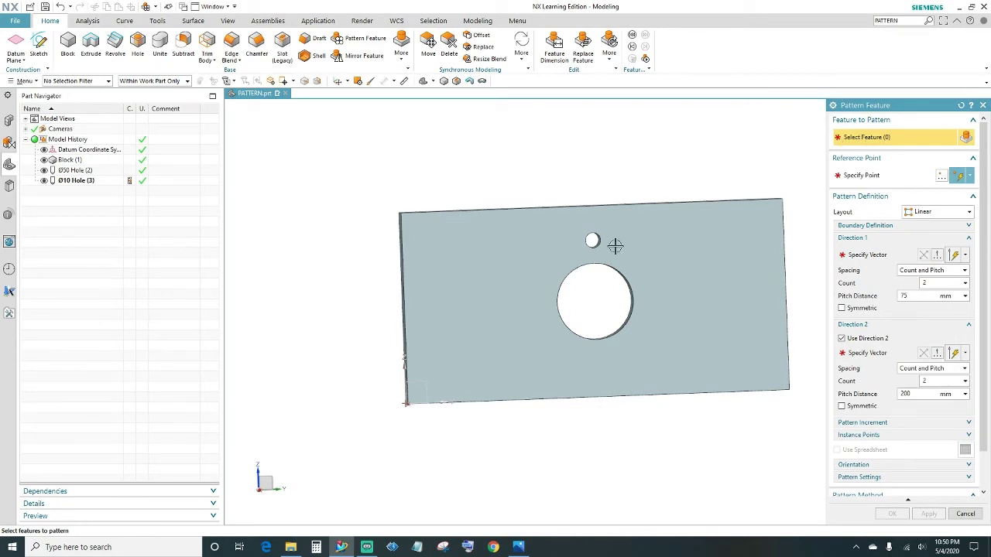
{"action": "scroll", "coordinate": [595, 257], "scroll_direction": "up", "scroll_amount": 3}
{"action": "scroll", "coordinate": [595, 258], "scroll_direction": "up", "scroll_amount": 1}
{"action": "left_click", "coordinate": [601, 200]}
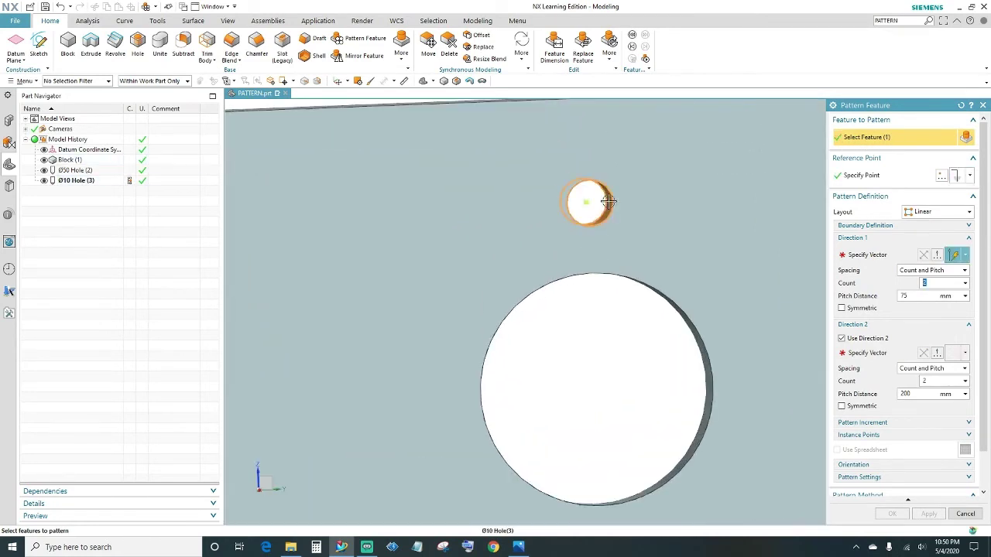
{"action": "left_click", "coordinate": [872, 256]}
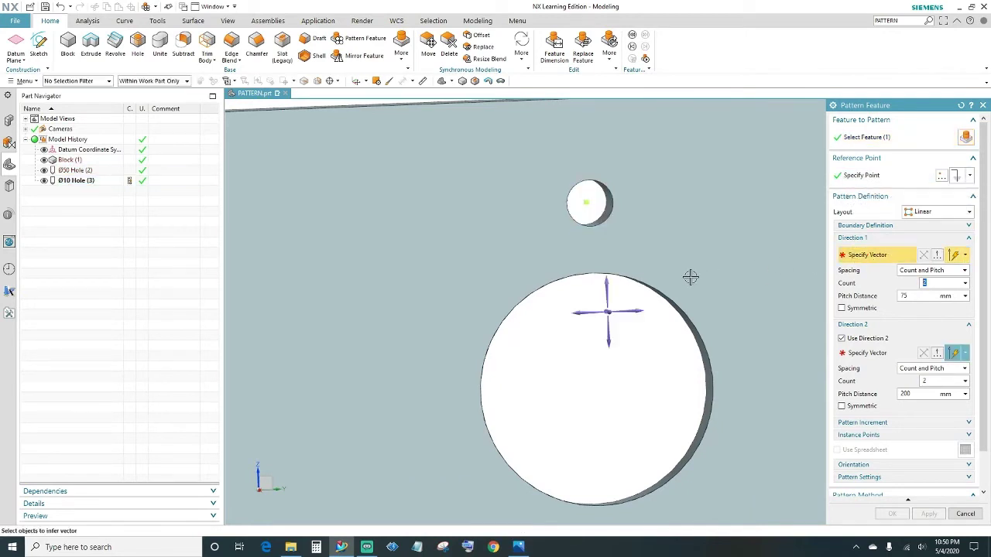
{"action": "scroll", "coordinate": [717, 264], "scroll_direction": "down", "scroll_amount": 3}
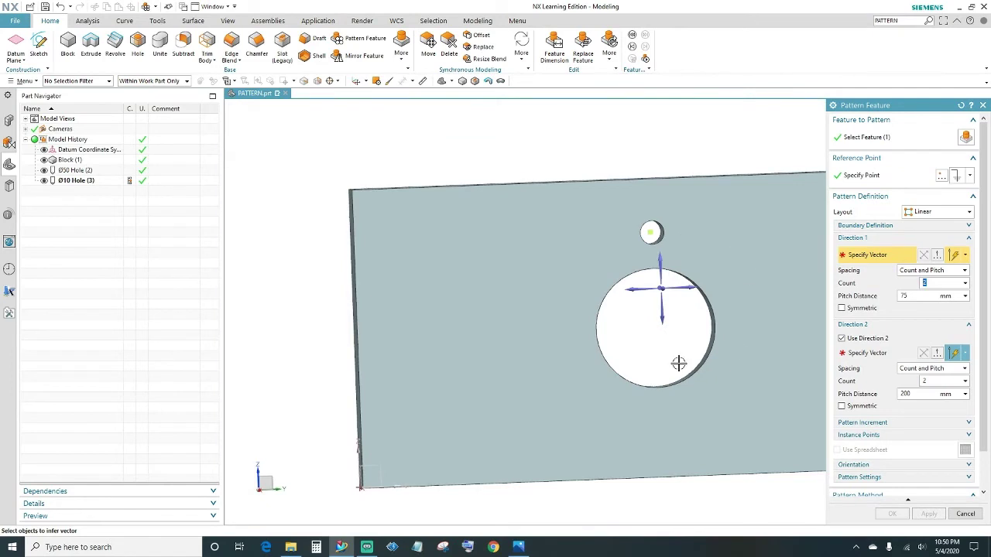
{"action": "mouse_move", "coordinate": [674, 336]}
{"action": "middle_mouse_down"}
{"action": "mouse_move", "coordinate": [687, 339]}
{"action": "mouse_move", "coordinate": [686, 356]}
{"action": "mouse_move", "coordinate": [672, 332]}
{"action": "middle_mouse_up"}
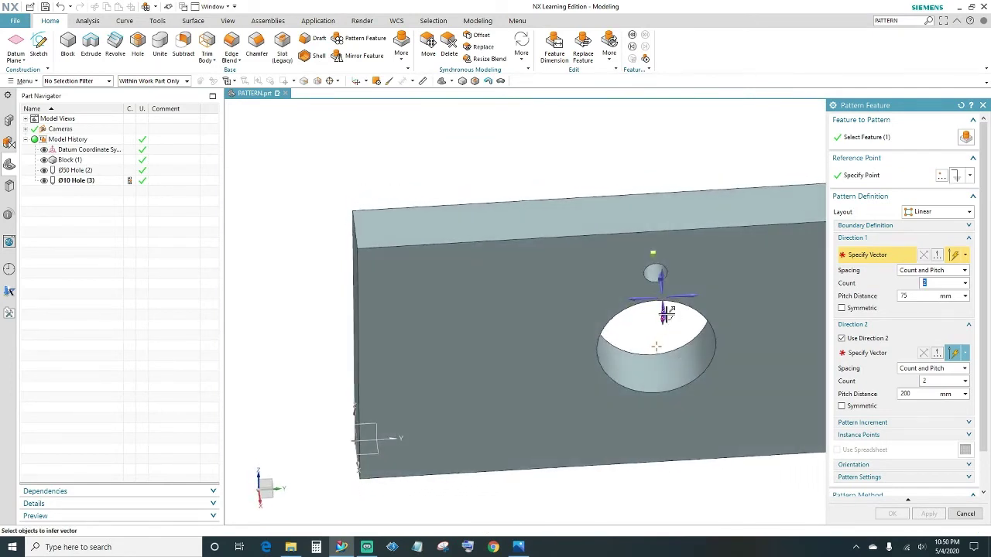
{"action": "middle_click_drag", "start_coordinate": [668, 313], "coordinate": [688, 327]}
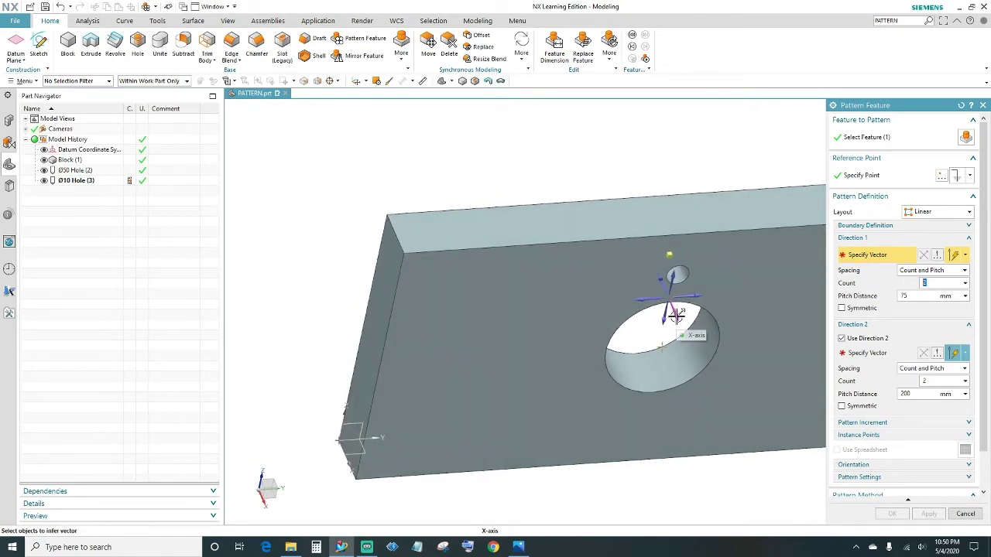
{"action": "left_click", "coordinate": [677, 315]}
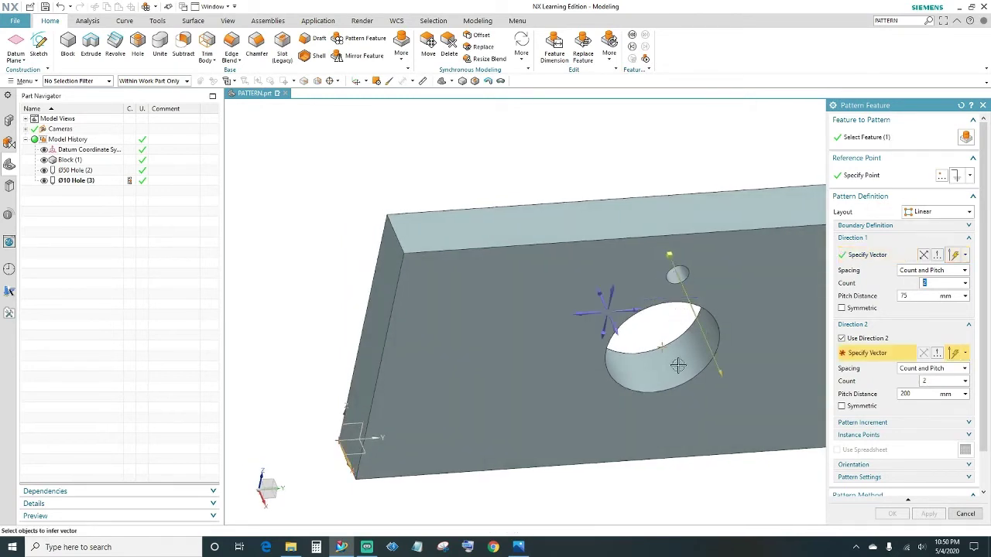
{"action": "middle_click_drag", "start_coordinate": [651, 419], "coordinate": [633, 380]}
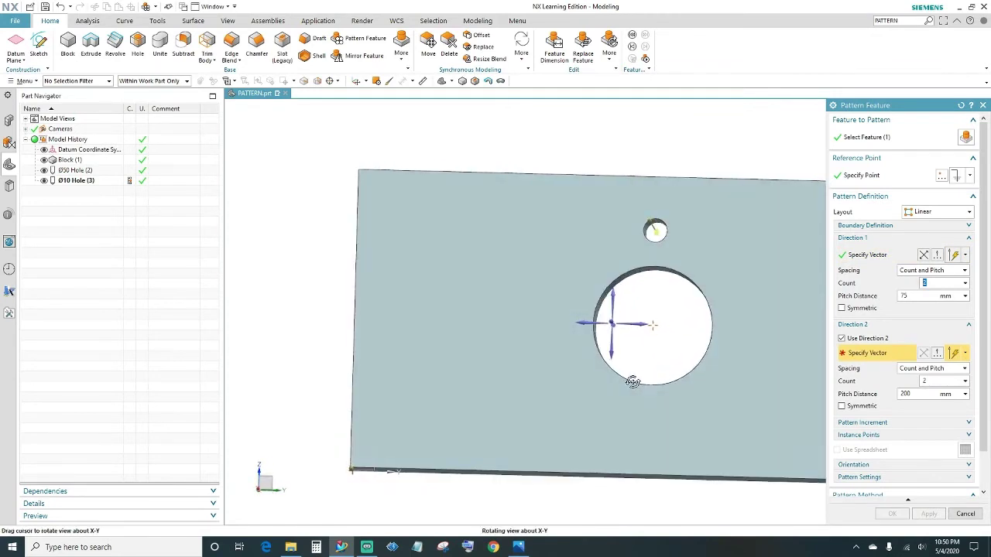
Step: Change the pattern layout to Circular and set the rotation axis to the XC-axis through the central hole's centre
{"action": "left_click", "coordinate": [921, 212]}
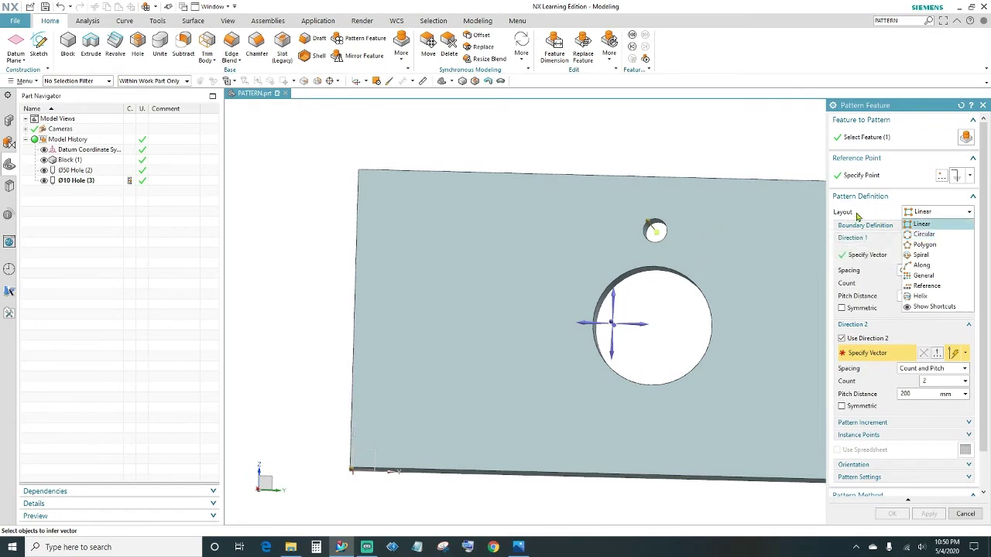
{"action": "left_click", "coordinate": [921, 234]}
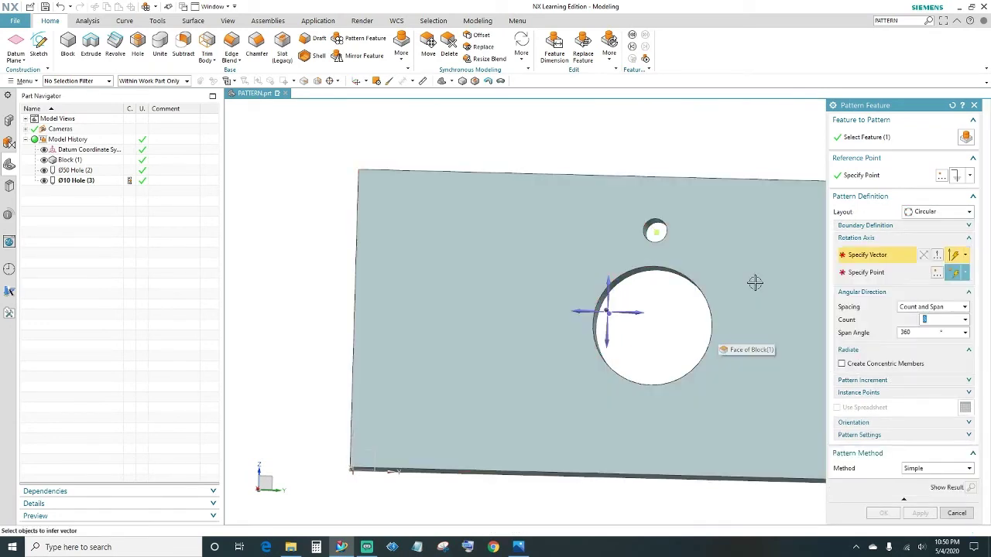
{"action": "middle_click_drag", "start_coordinate": [755, 282], "coordinate": [697, 309]}
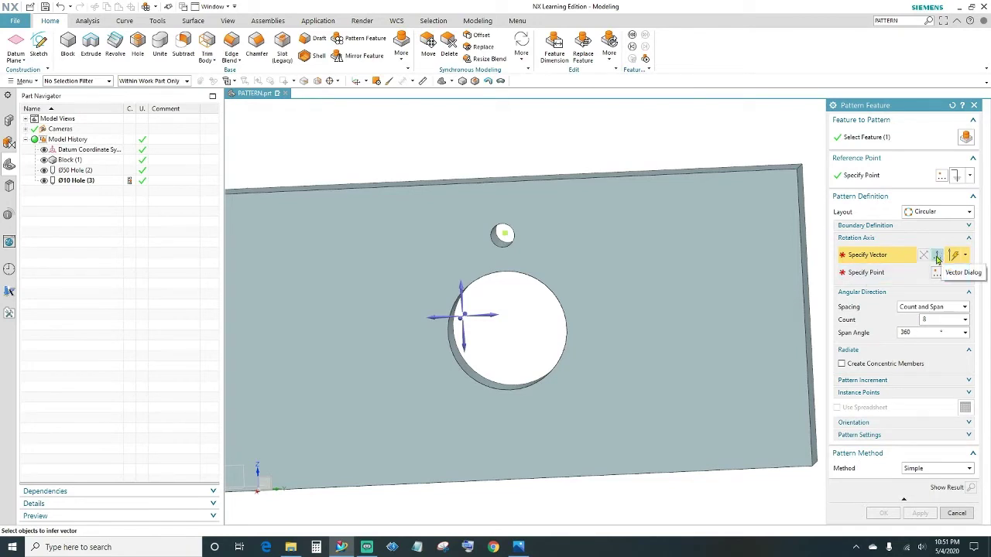
{"action": "left_click", "coordinate": [937, 258]}
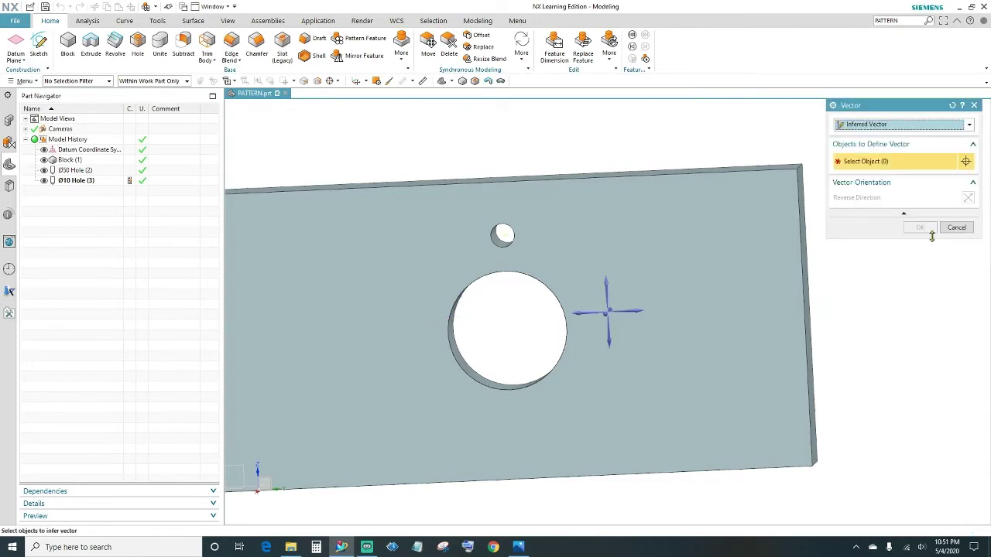
{"action": "left_click", "coordinate": [882, 127]}
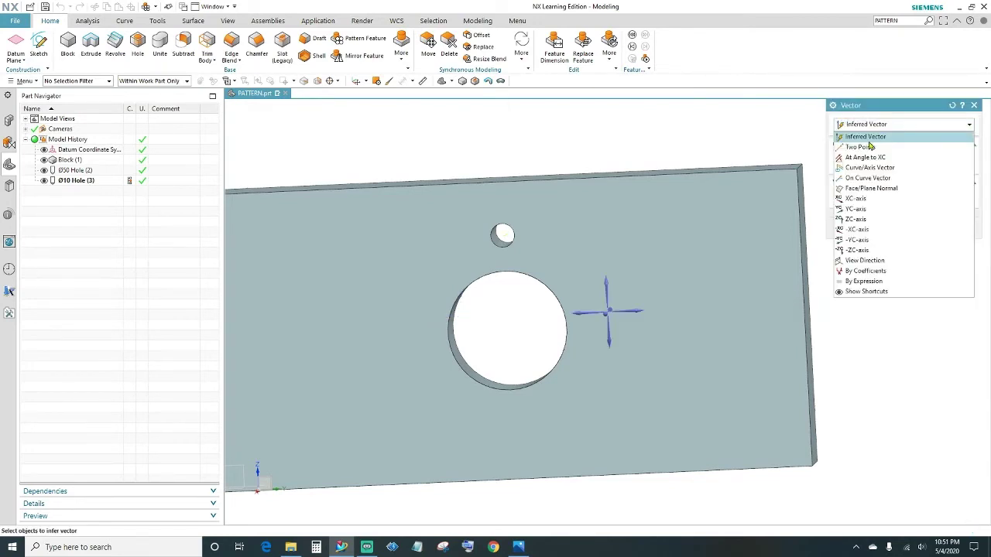
{"action": "left_click", "coordinate": [863, 200]}
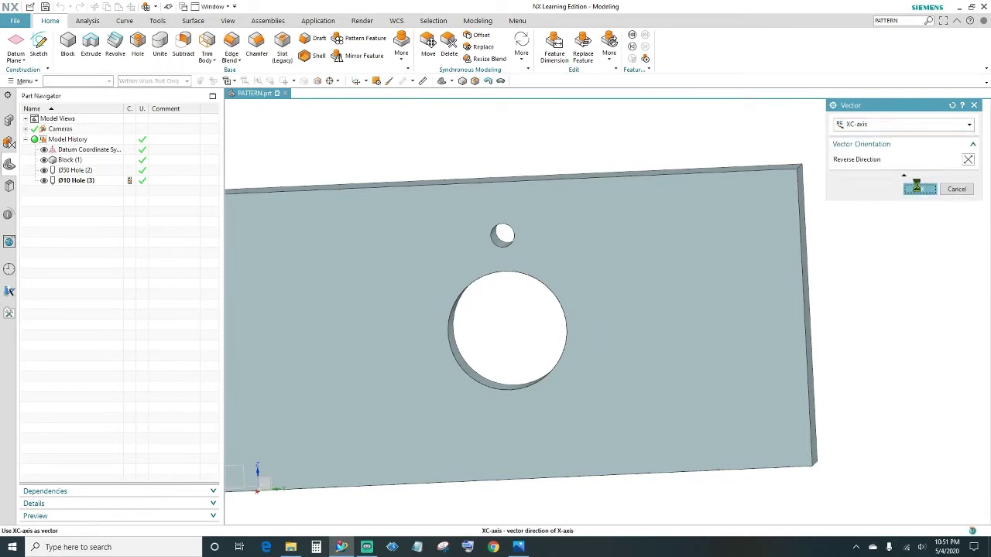
{"action": "left_click", "coordinate": [920, 189]}
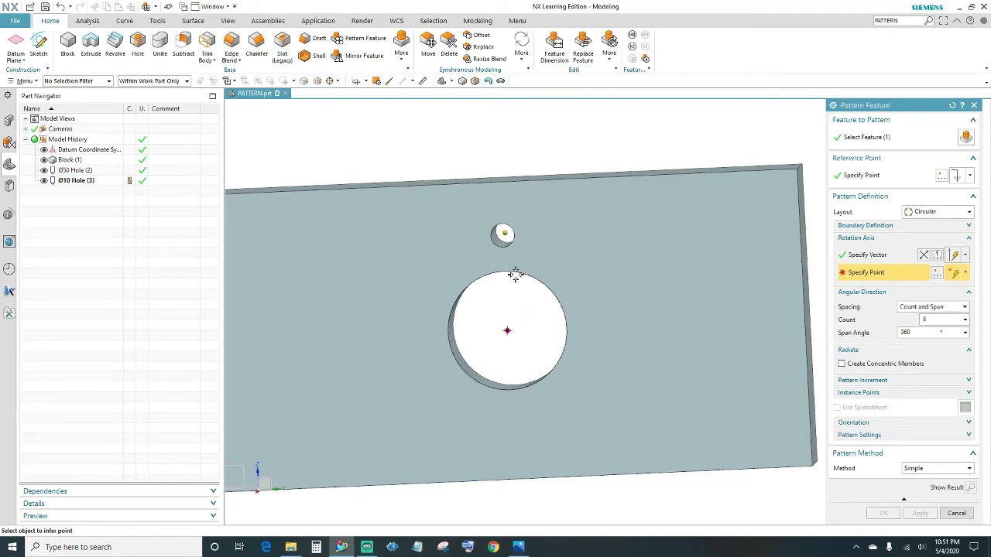
{"action": "left_click", "coordinate": [507, 330]}
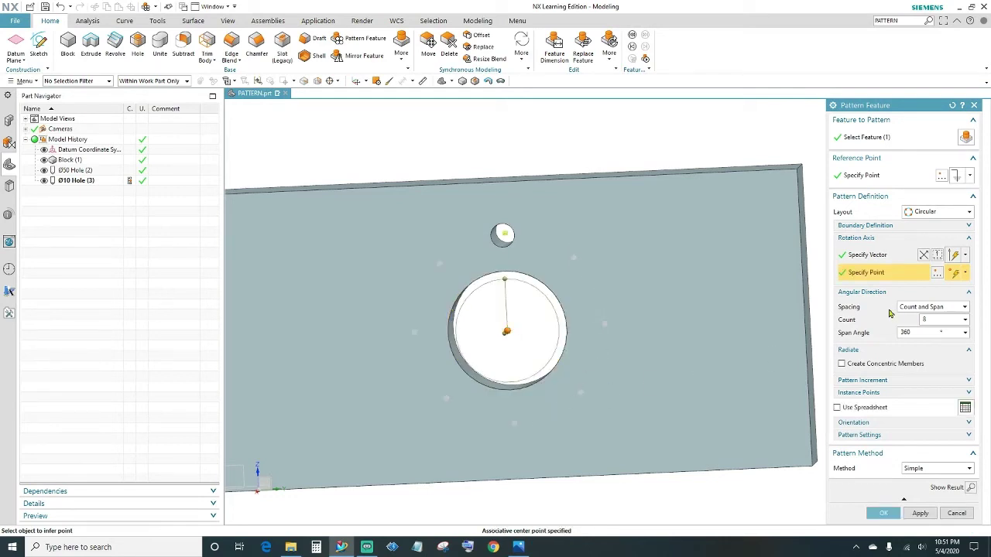
Step: Try Count and Pitch spacing for the circular hole pattern
{"action": "left_click", "coordinate": [953, 309]}
{"action": "left_click", "coordinate": [964, 309]}
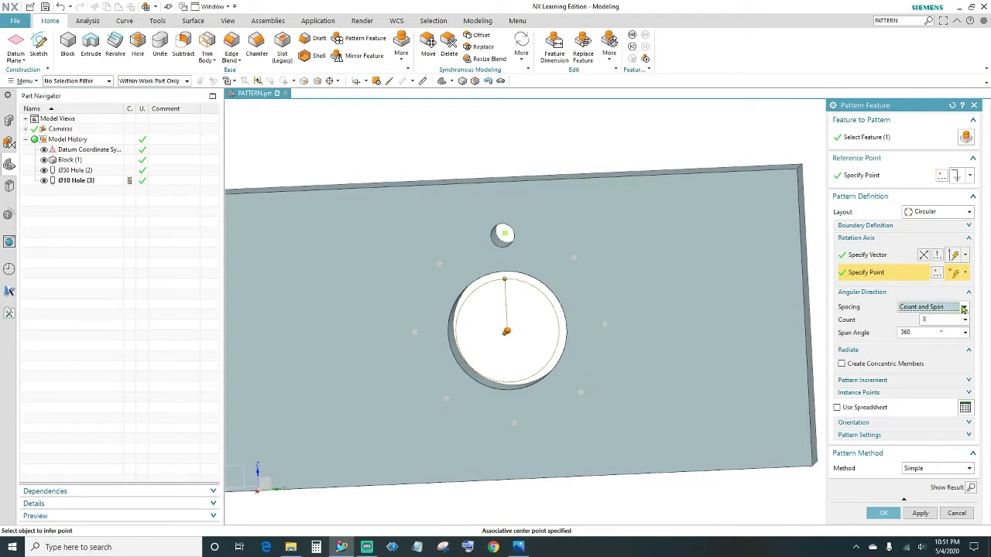
{"action": "left_click", "coordinate": [922, 332]}
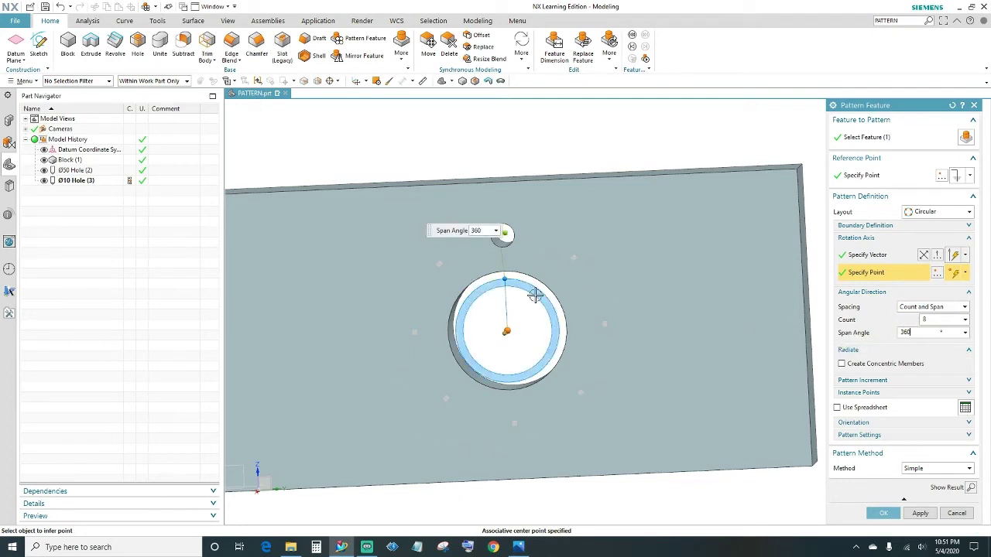
{"action": "left_click", "coordinate": [931, 308]}
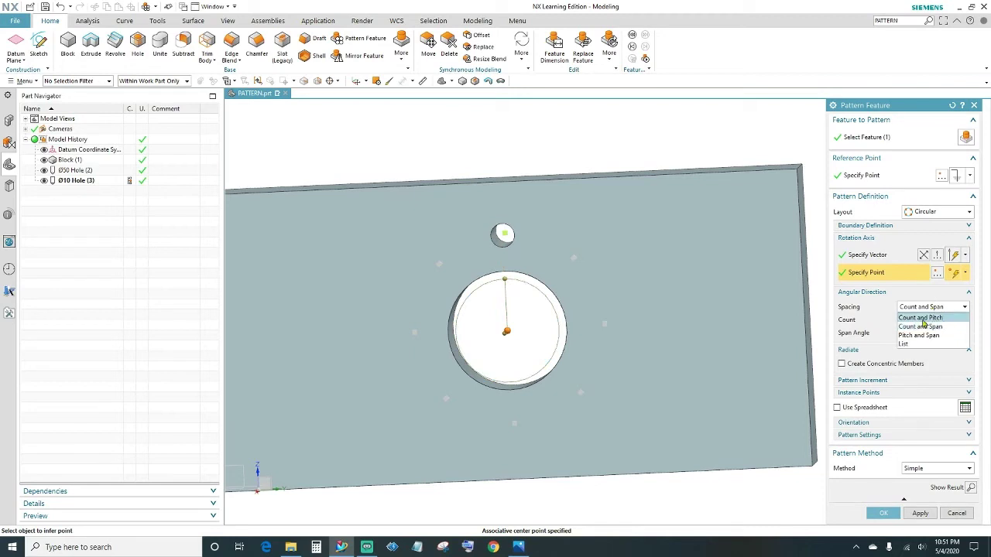
{"action": "left_click", "coordinate": [929, 318]}
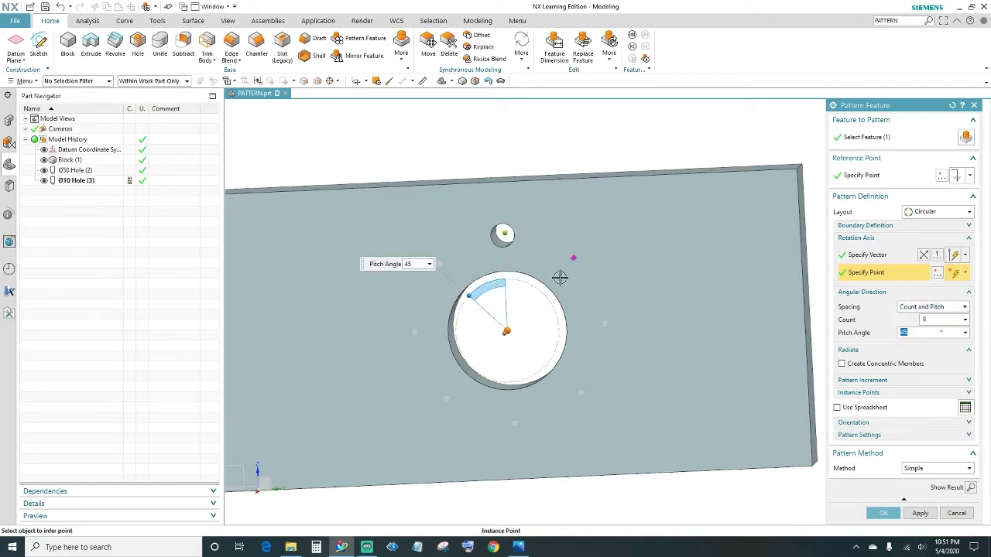
Step: Use Count and Span spacing with a count of 8 over 360° and create the circular hole pattern
{"action": "left_click", "coordinate": [931, 308]}
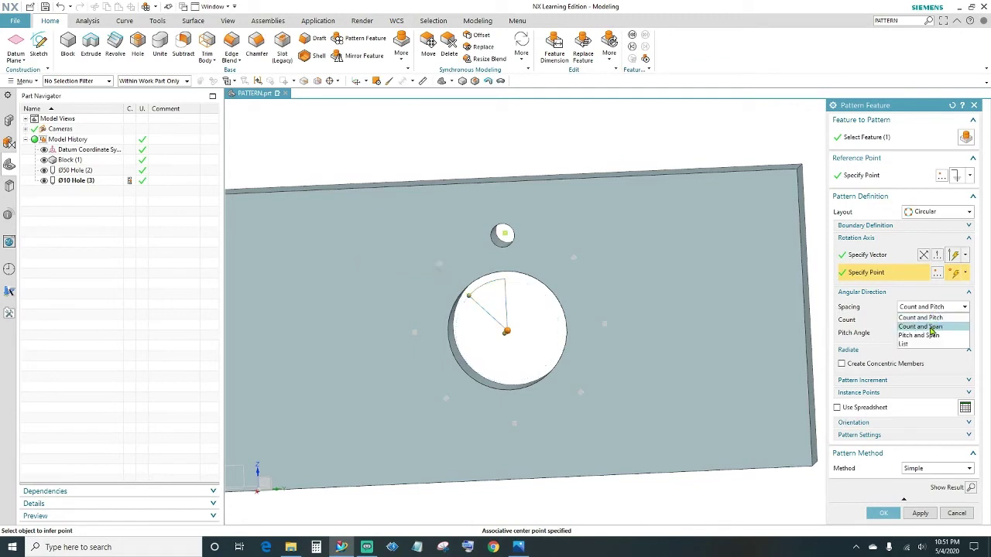
{"action": "left_click", "coordinate": [932, 327]}
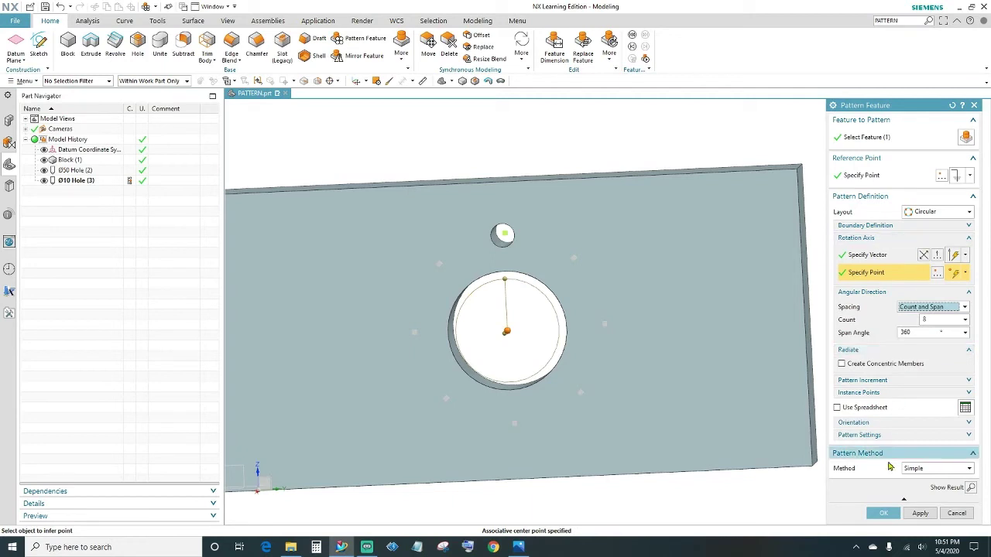
{"action": "left_click", "coordinate": [884, 513]}
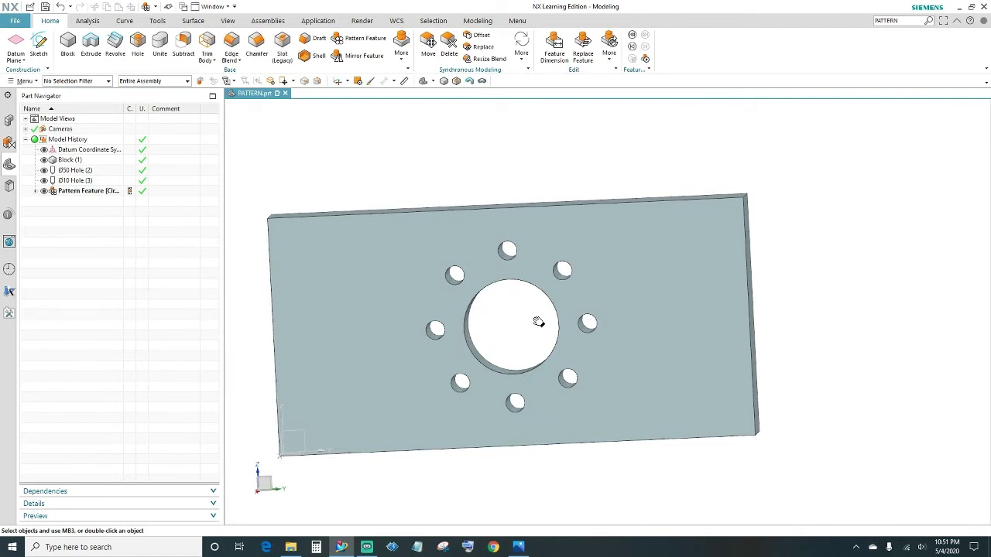
{"action": "middle_click_drag", "start_coordinate": [538, 318], "coordinate": [589, 256]}
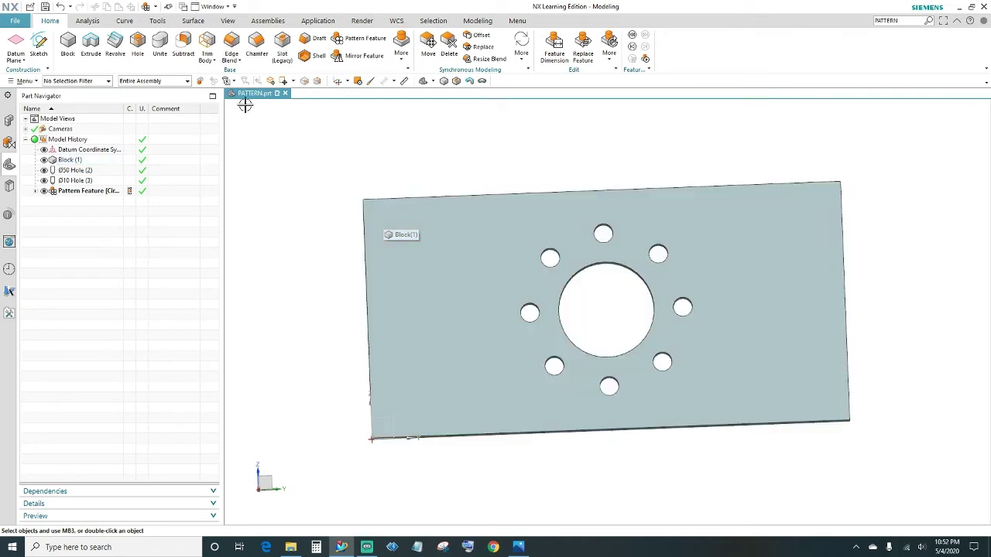
Step: Start a new hole on the large face, placing its point about 13.9 mm right of and 15.5 mm below the plate's upper-left corner
{"action": "left_click", "coordinate": [138, 44]}
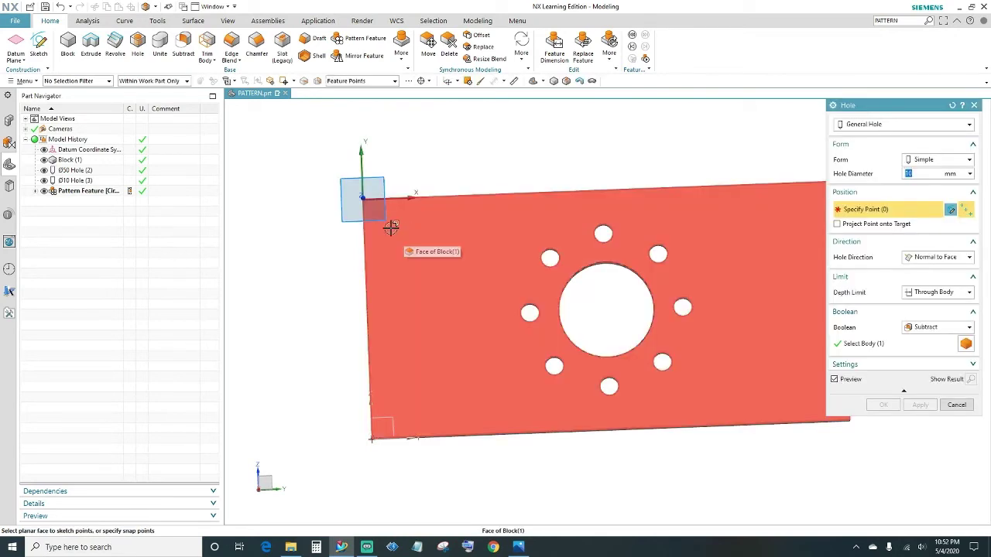
{"action": "left_click", "coordinate": [391, 226]}
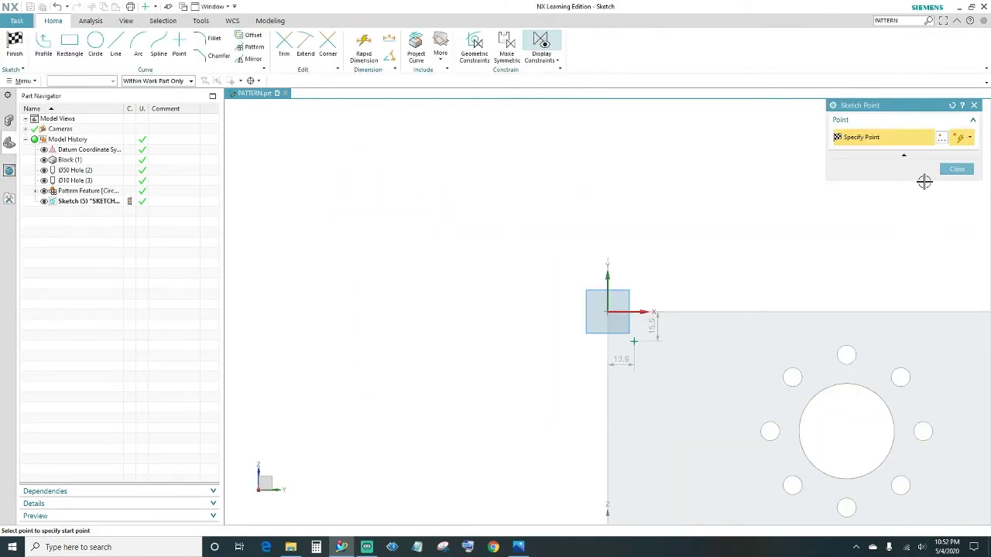
{"action": "key", "text": "Escape"}
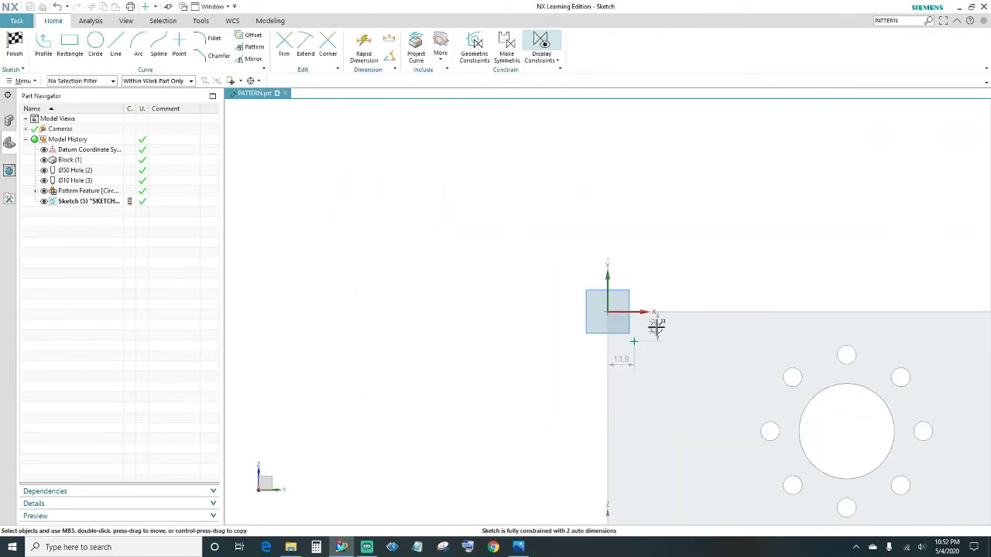
Step: Set the corner hole point's vertical distance from the plate's upper edge to 25 mm, with the dimension placed outside the plate
{"action": "left_click_drag", "start_coordinate": [657, 328], "coordinate": [537, 328]}
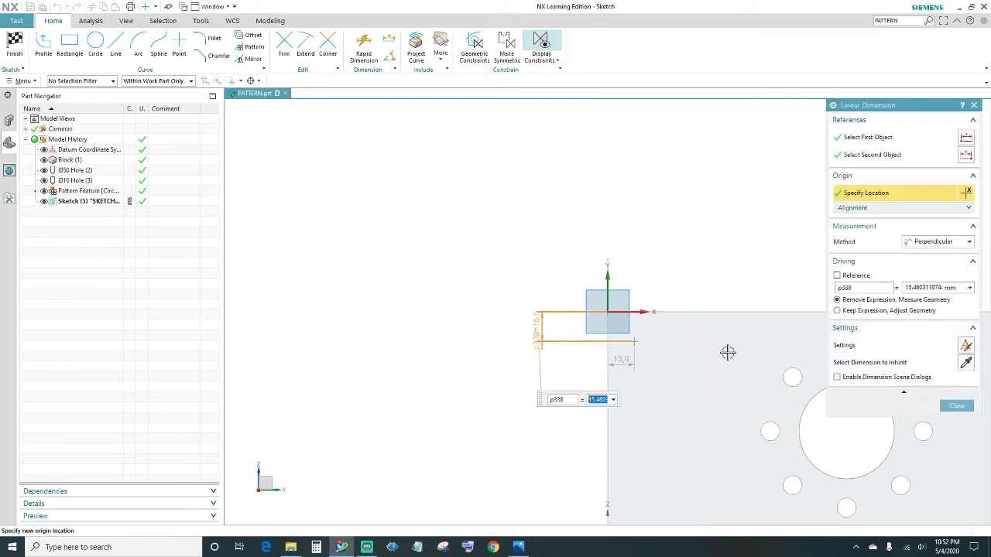
{"action": "type", "text": "25"}
{"action": "key", "text": "Return"}
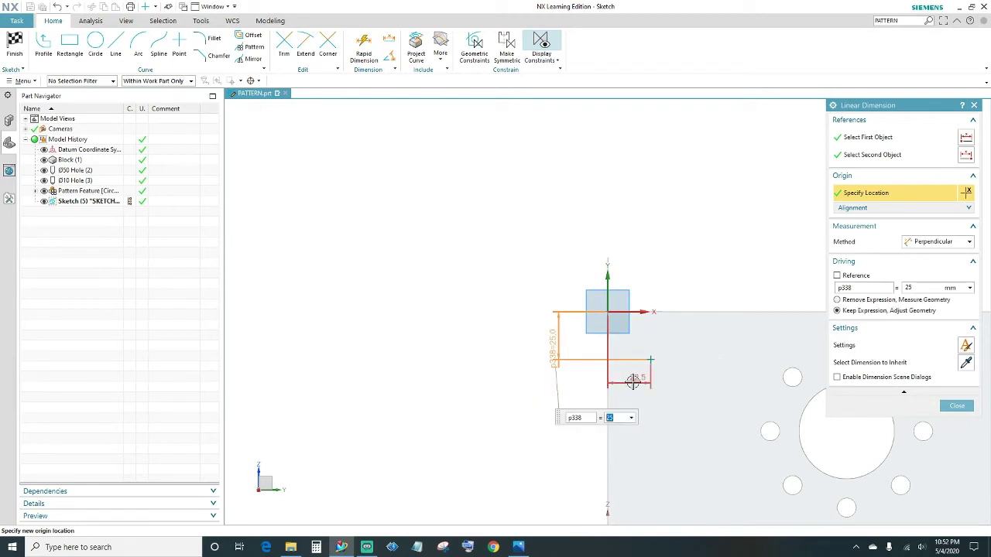
{"action": "left_click", "coordinate": [957, 405]}
Step: Place the corner hole point's horizontal dimension above the plate and set its distance from the plate's left edge to 25 mm
{"action": "mouse_move", "coordinate": [643, 379]}
{"action": "left_mouse_down"}
{"action": "mouse_move", "coordinate": [628, 230]}
{"action": "mouse_move", "coordinate": [635, 240]}
{"action": "left_mouse_up"}
{"action": "double_click", "coordinate": [633, 235]}
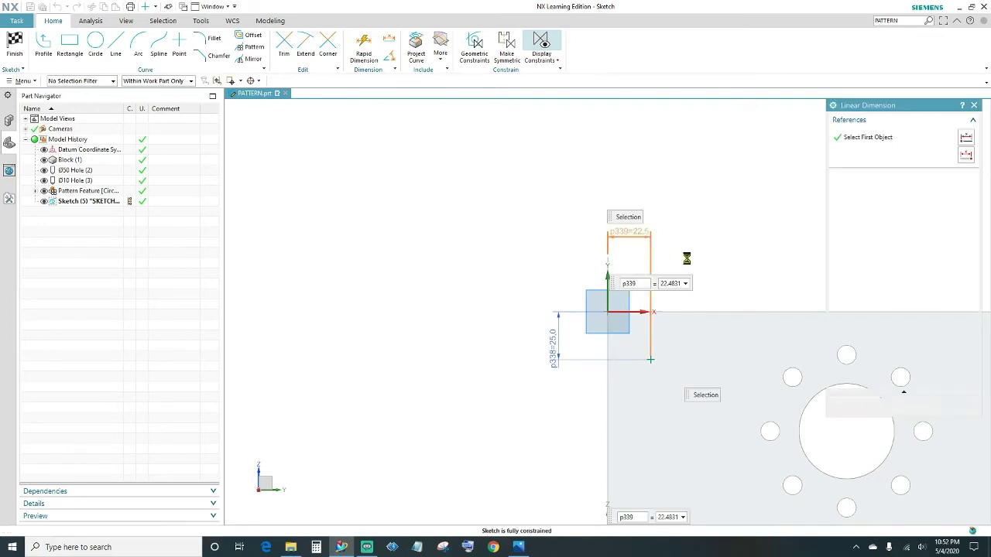
{"action": "type", "text": "2"}
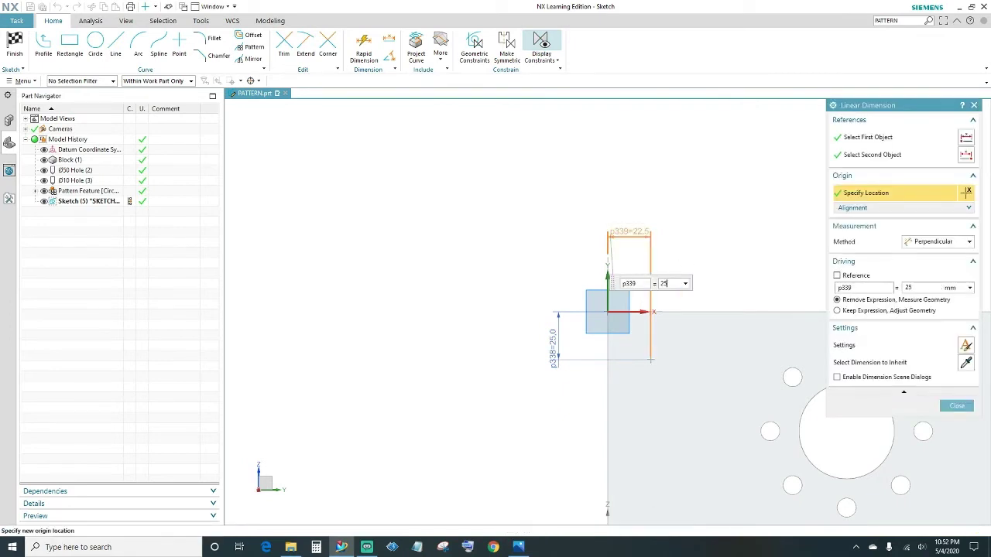
{"action": "type", "text": "5"}
{"action": "key", "text": "Return"}
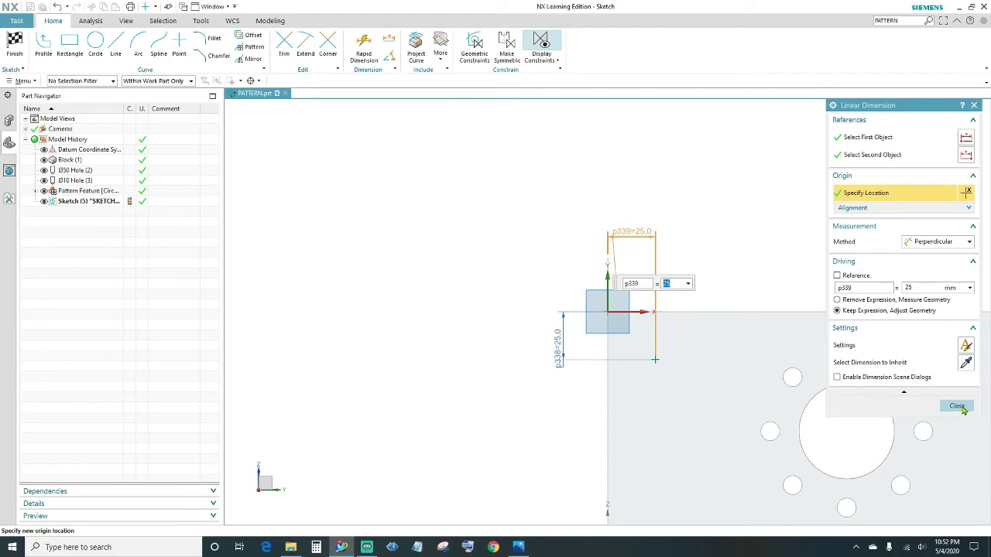
{"action": "left_click", "coordinate": [958, 406]}
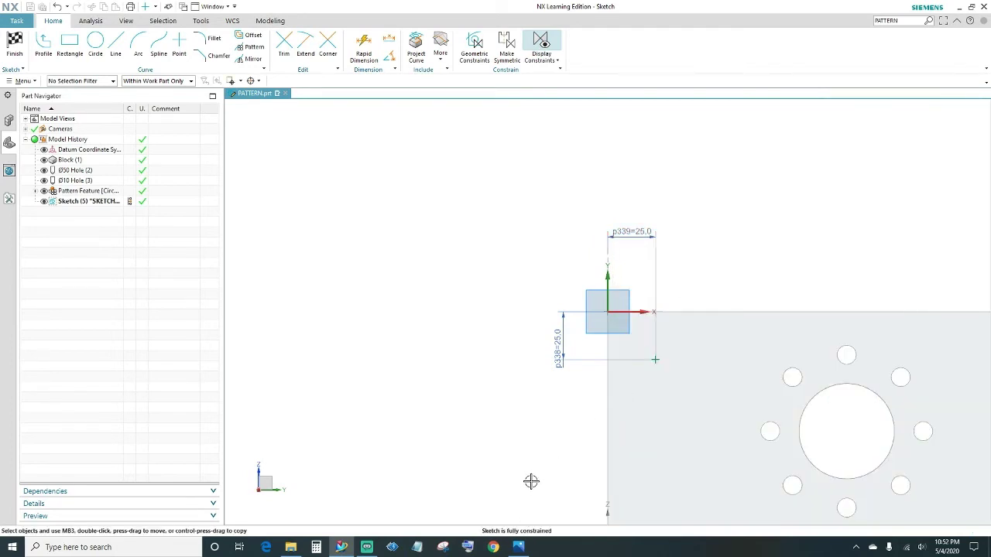
Step: Finish the point sketch and create the corner hole as a simple through-body hole with a 20 mm diameter
{"action": "left_click", "coordinate": [14, 45]}
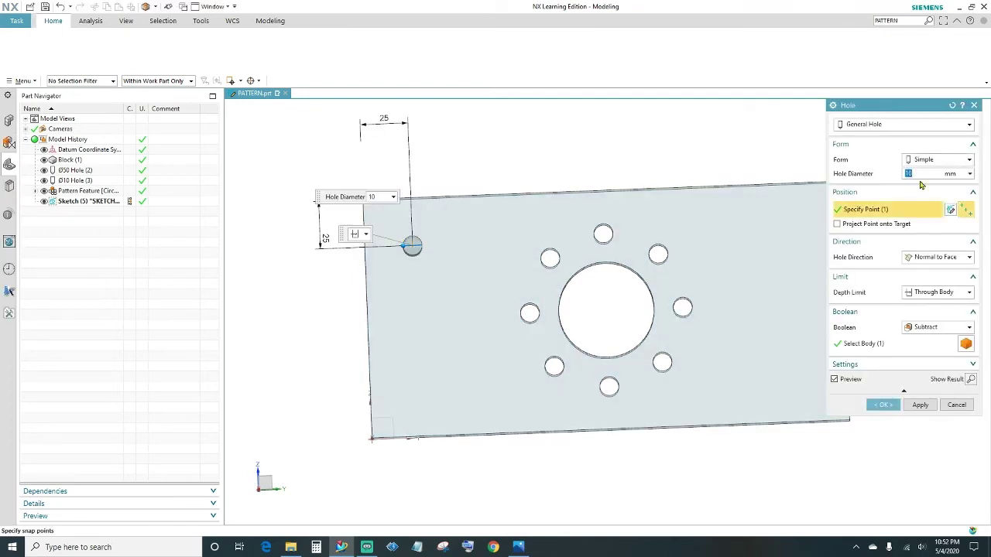
{"action": "type", "text": "20"}
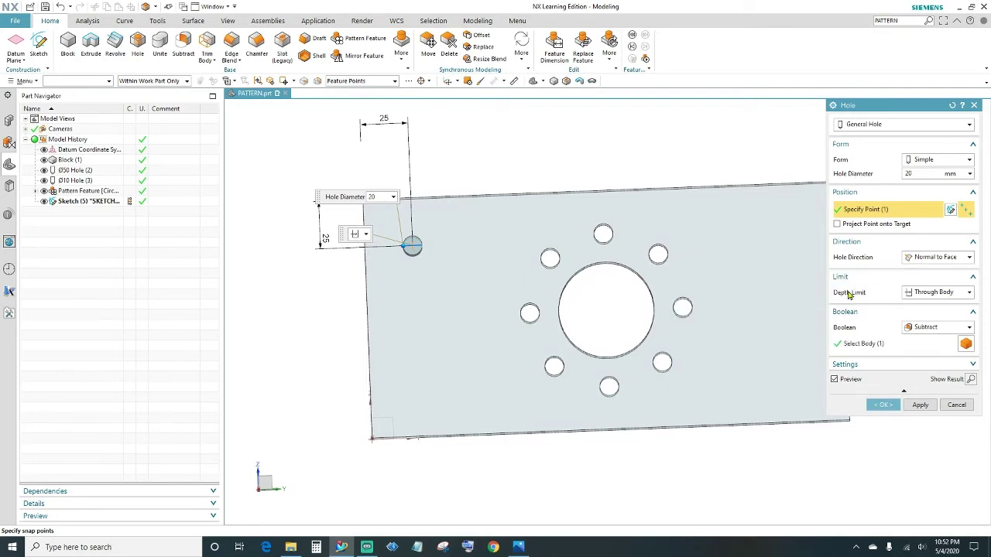
{"action": "left_click", "coordinate": [884, 405]}
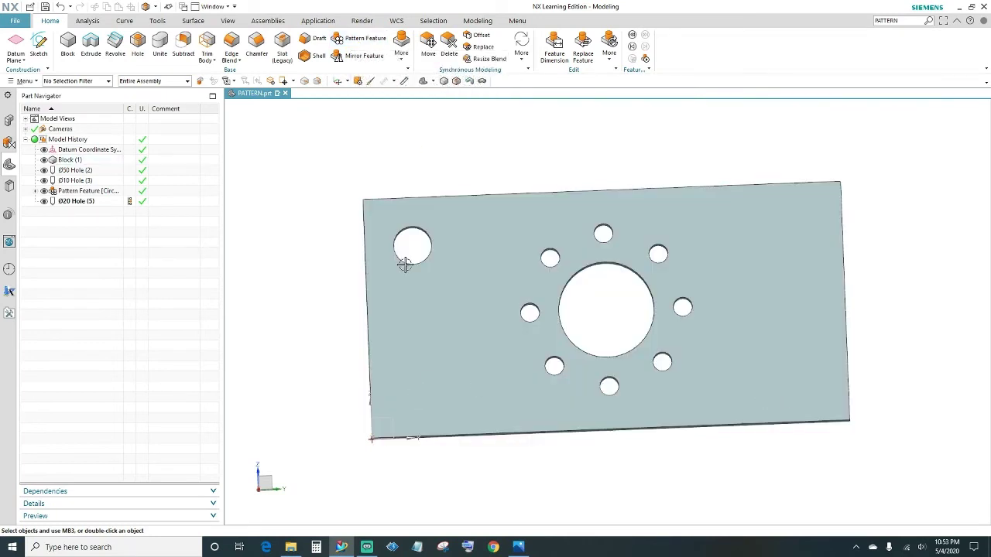
Step: Start a linear pattern of the 20 mm corner hole, with Direction 1 pointing down the plate, count 2 and pitch 75 mm
{"action": "left_click", "coordinate": [360, 40]}
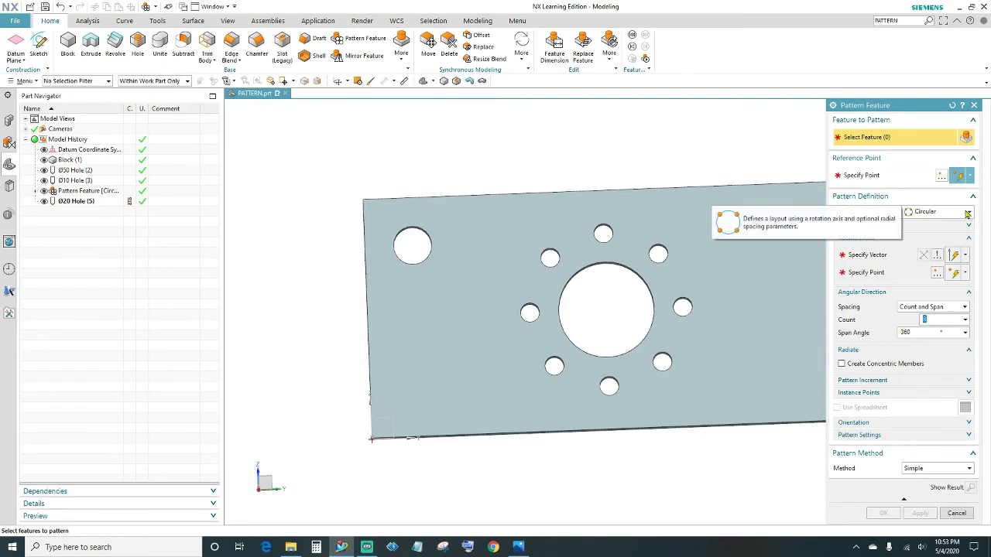
{"action": "left_click", "coordinate": [928, 215]}
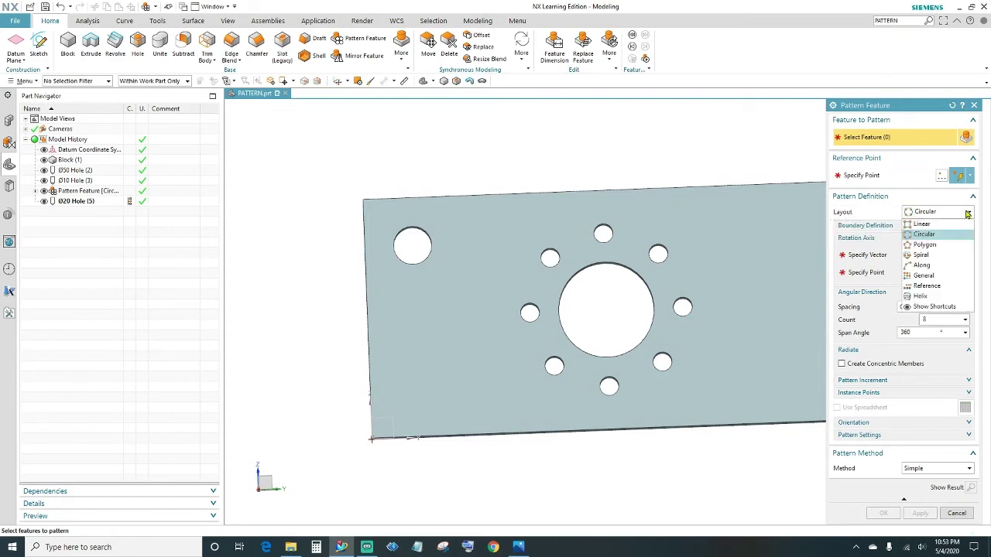
{"action": "left_click", "coordinate": [928, 224]}
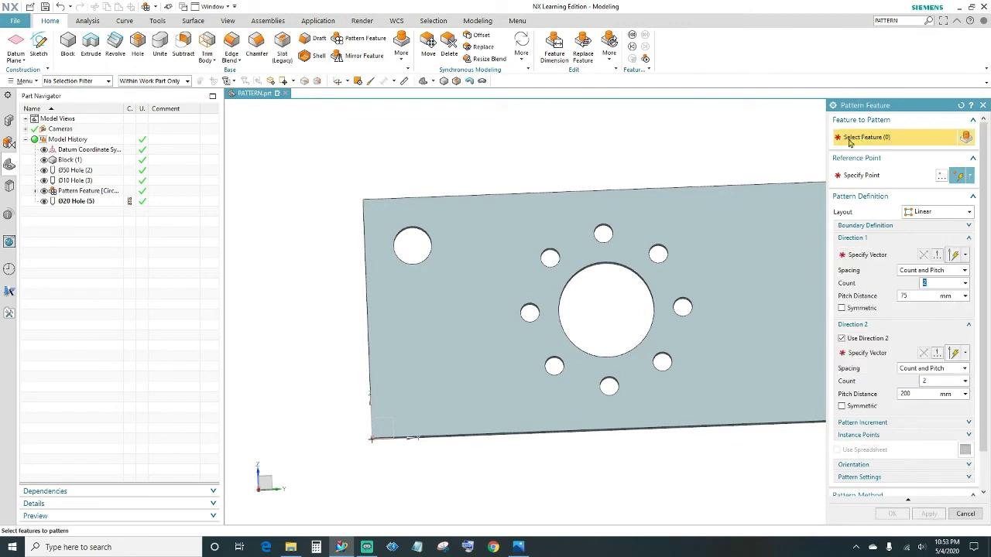
{"action": "left_click", "coordinate": [419, 236]}
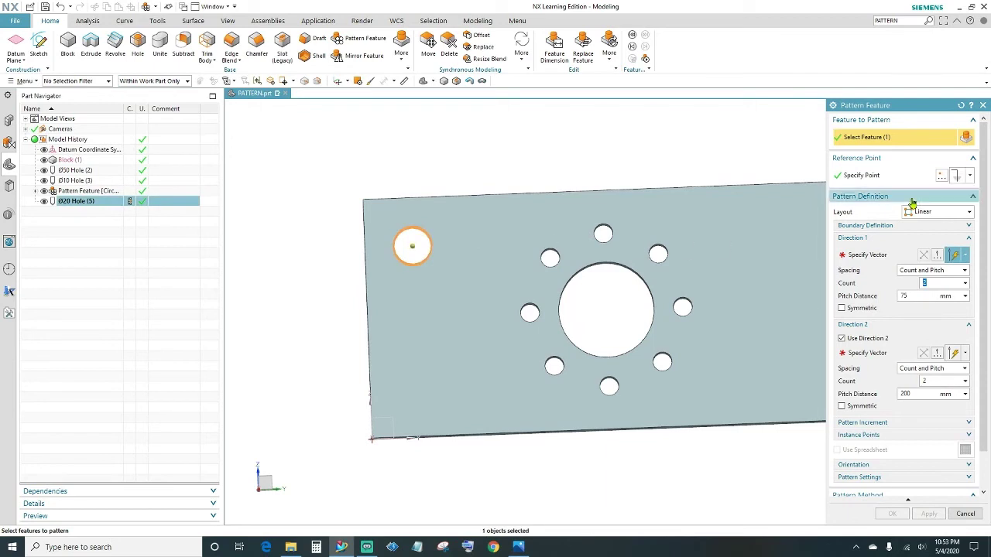
{"action": "left_click", "coordinate": [867, 254]}
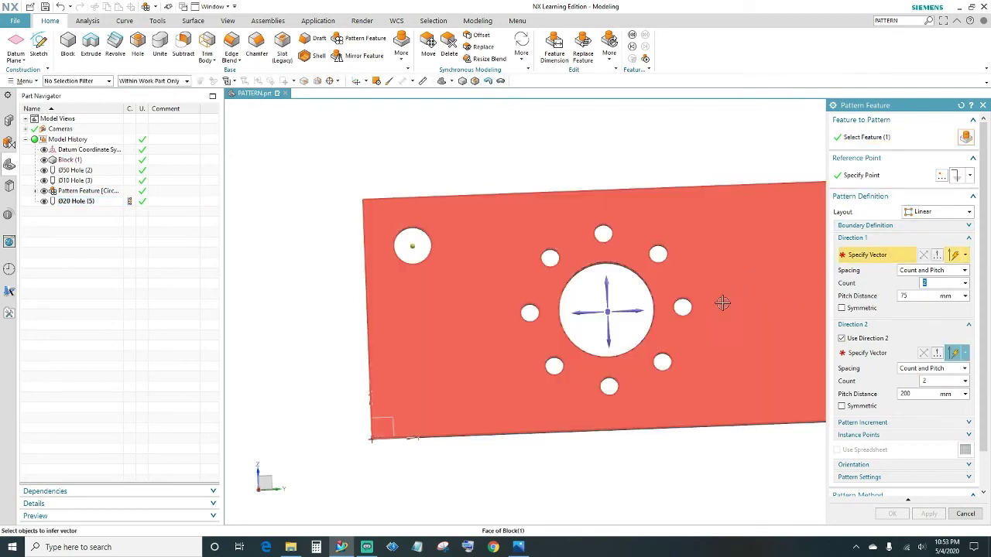
{"action": "left_click", "coordinate": [608, 341]}
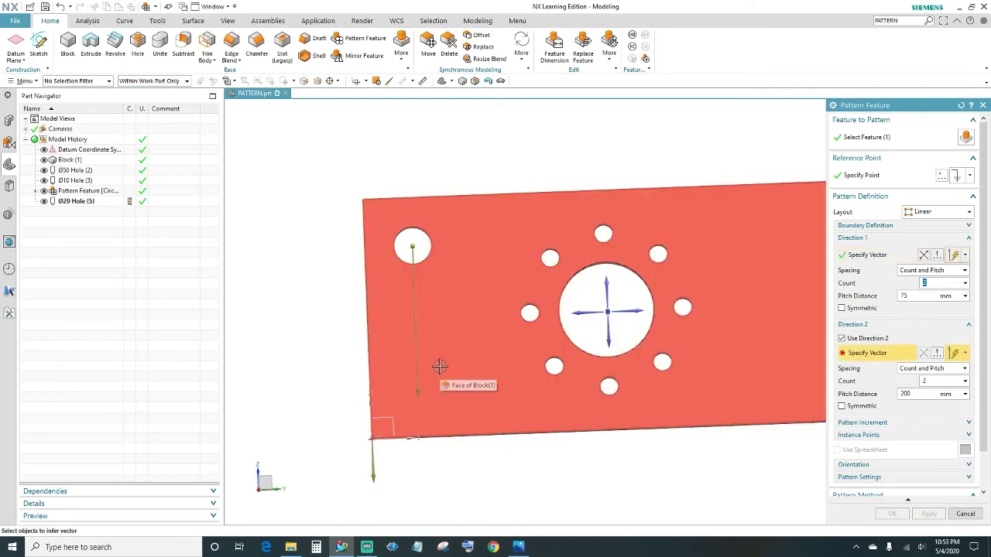
{"action": "key", "text": "Tab"}
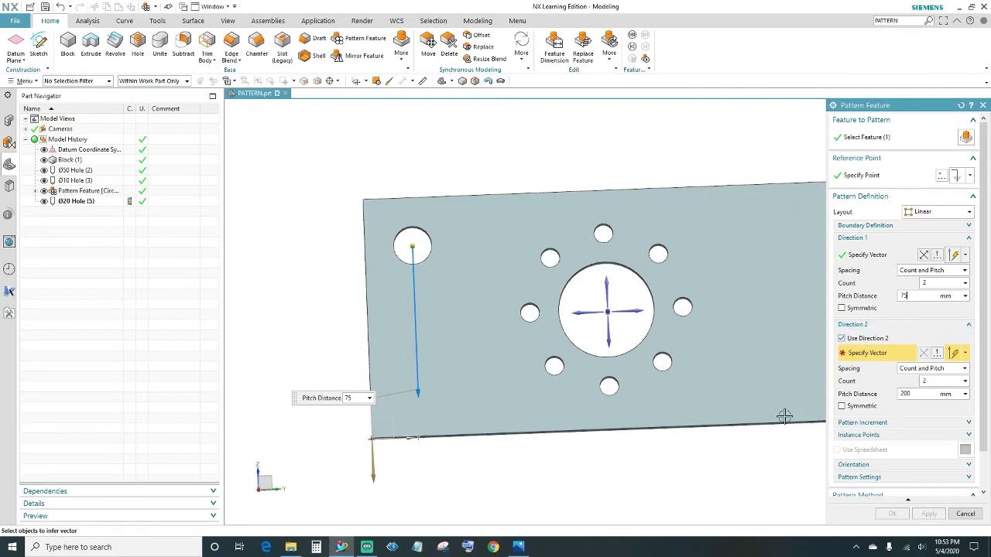
Step: Point the pattern's Direction 2 along the plate's length (Y-axis), with count 2 and pitch 200 mm, and create the pattern
{"action": "middle_click_drag", "start_coordinate": [766, 449], "coordinate": [702, 447], "text": "shift"}
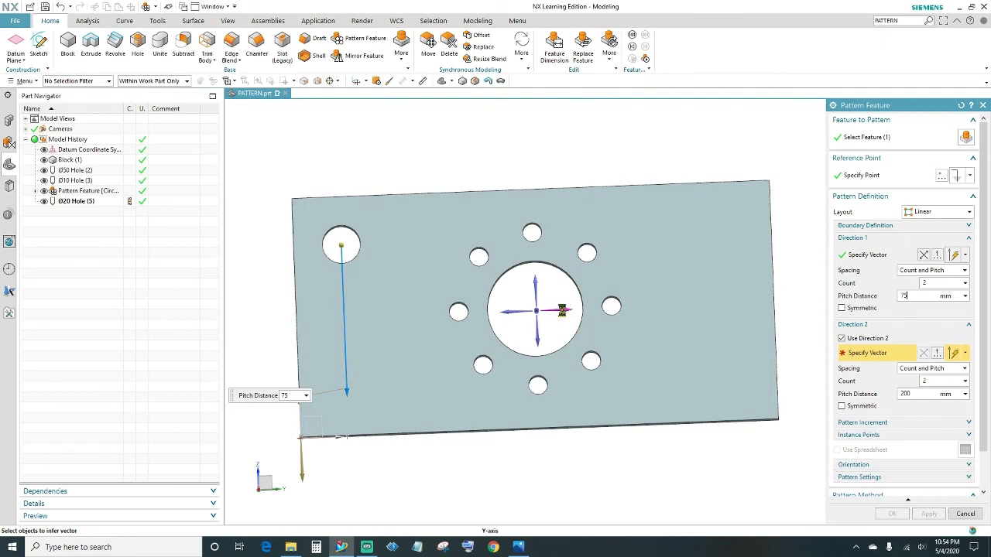
{"action": "left_click", "coordinate": [563, 310]}
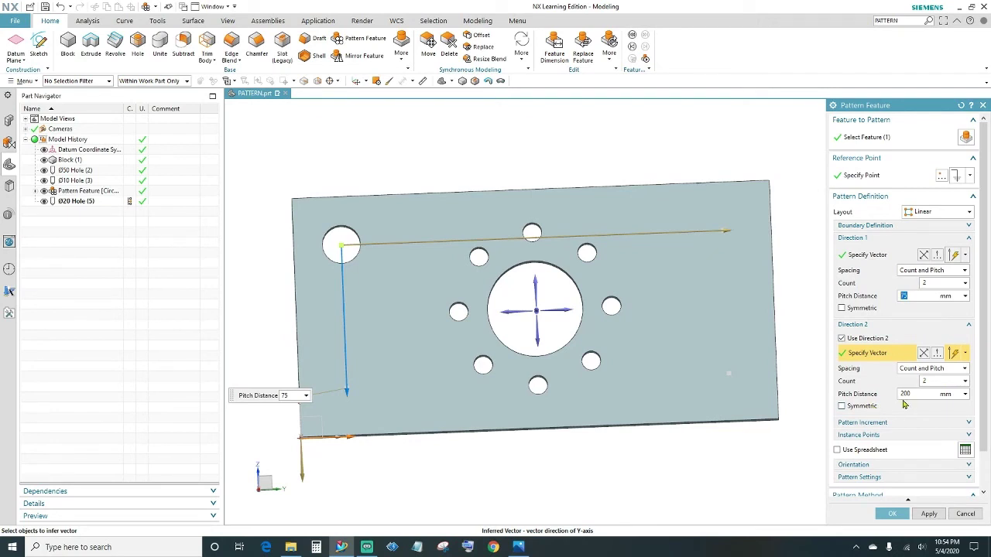
{"action": "left_click", "coordinate": [894, 515]}
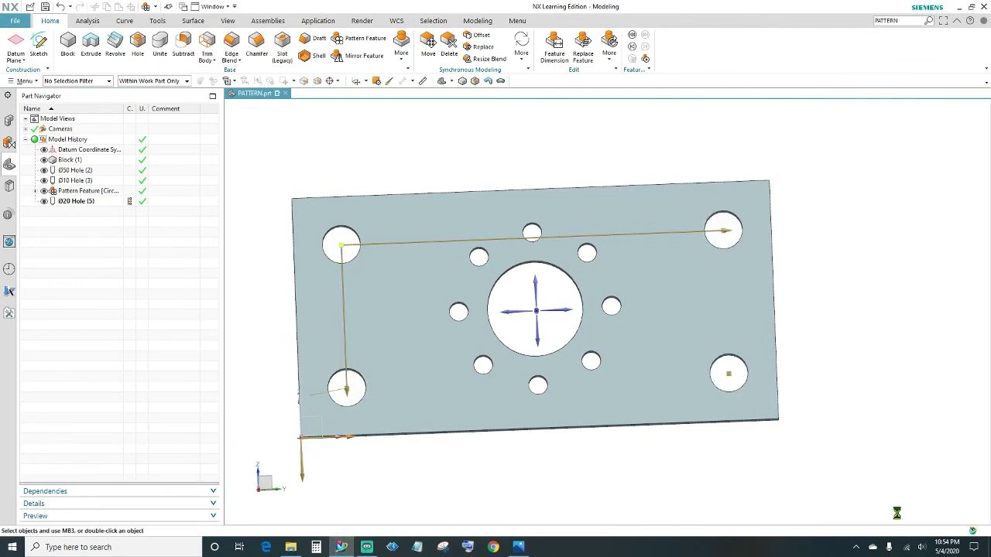
Step: Change the plate body's display color to yellow-green
{"action": "scroll", "coordinate": [829, 326], "scroll_direction": "down", "scroll_amount": 2}
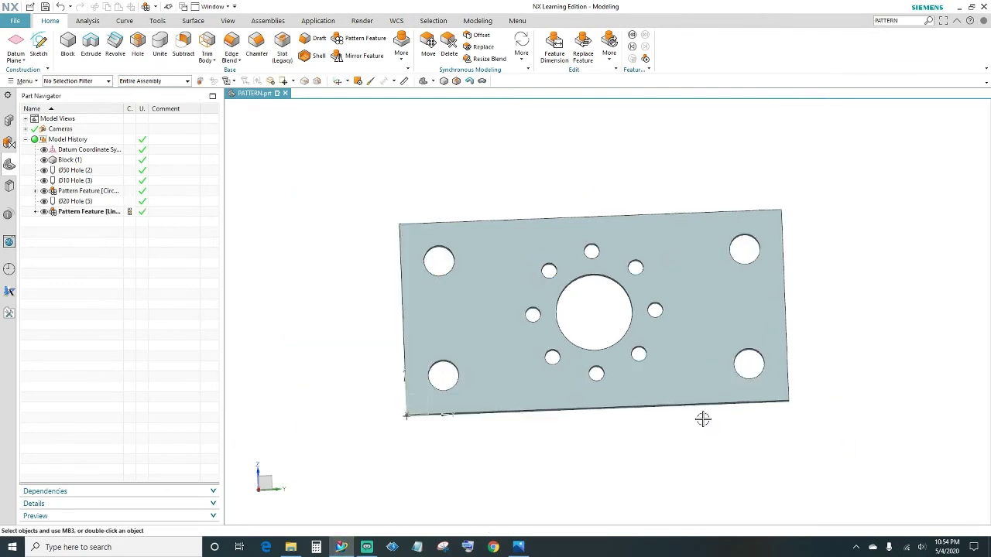
{"action": "middle_click_drag", "start_coordinate": [615, 447], "coordinate": [823, 418], "text": "shift"}
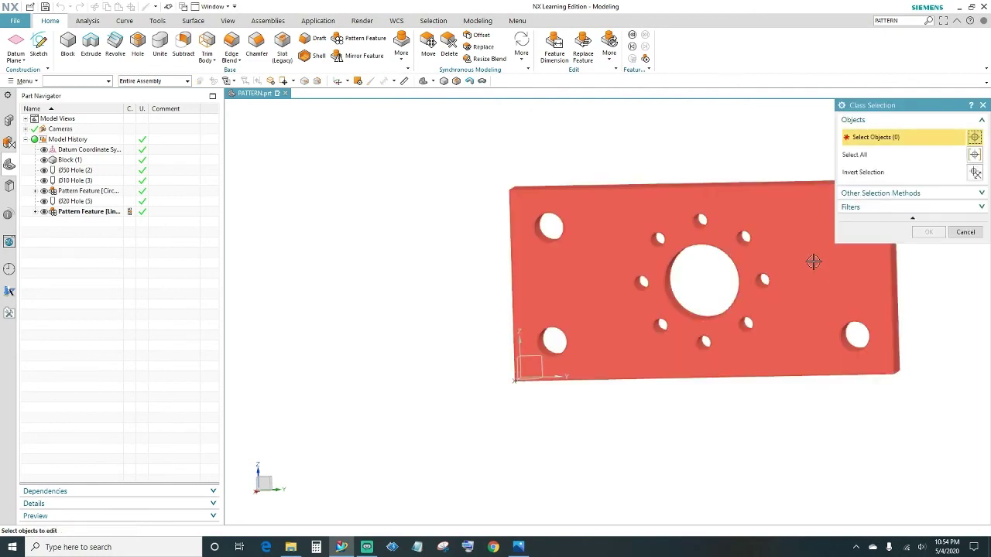
{"action": "left_click", "coordinate": [800, 233]}
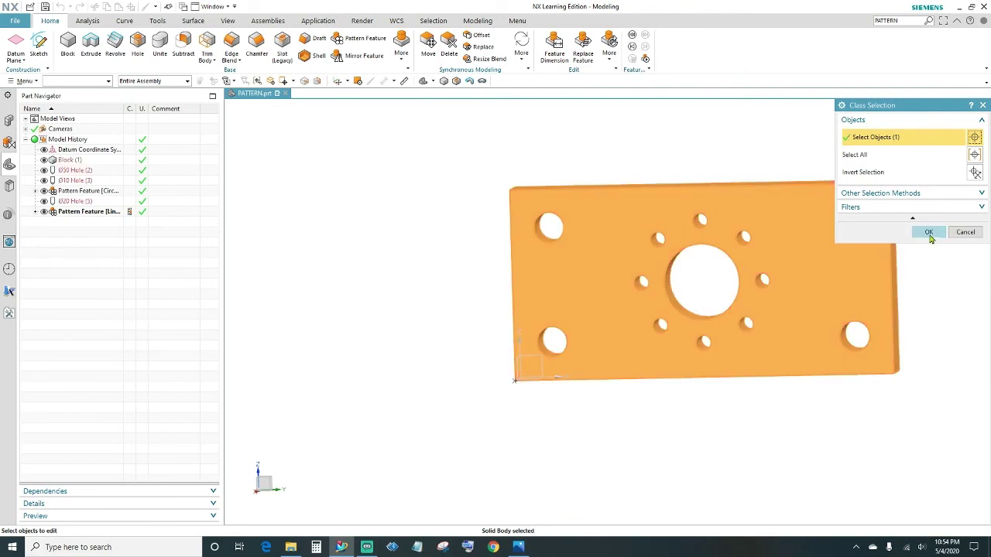
{"action": "left_click", "coordinate": [929, 234]}
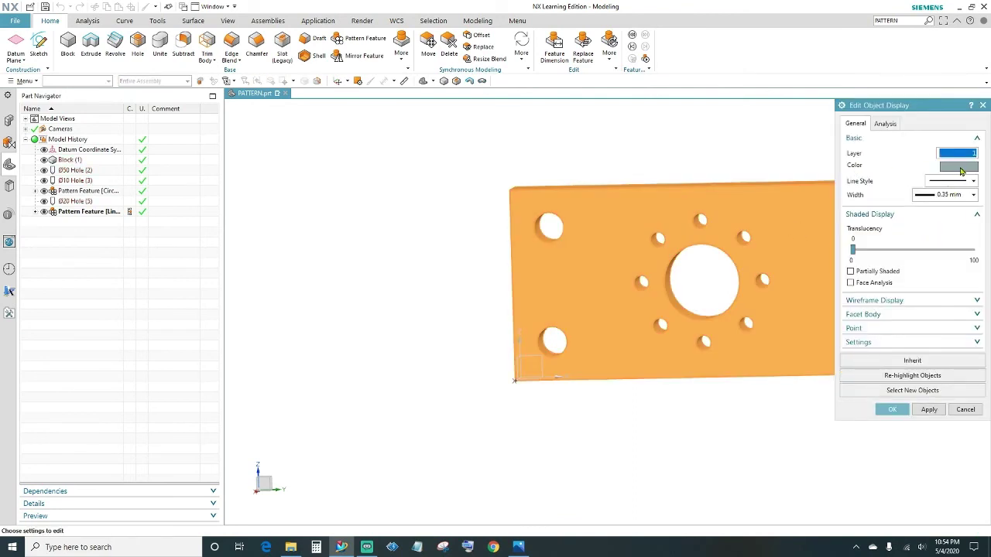
{"action": "left_click", "coordinate": [961, 168]}
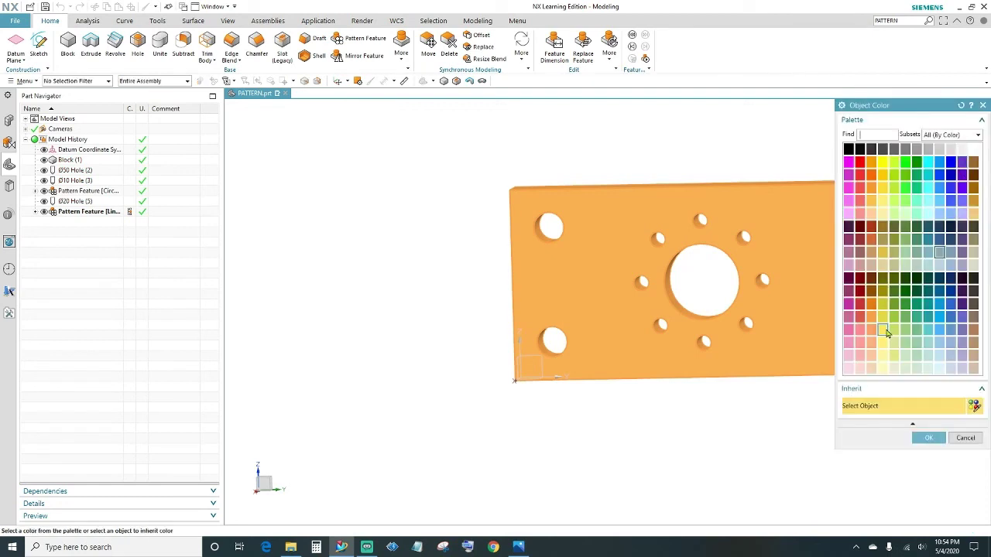
{"action": "left_click", "coordinate": [892, 333]}
{"action": "left_click", "coordinate": [929, 438]}
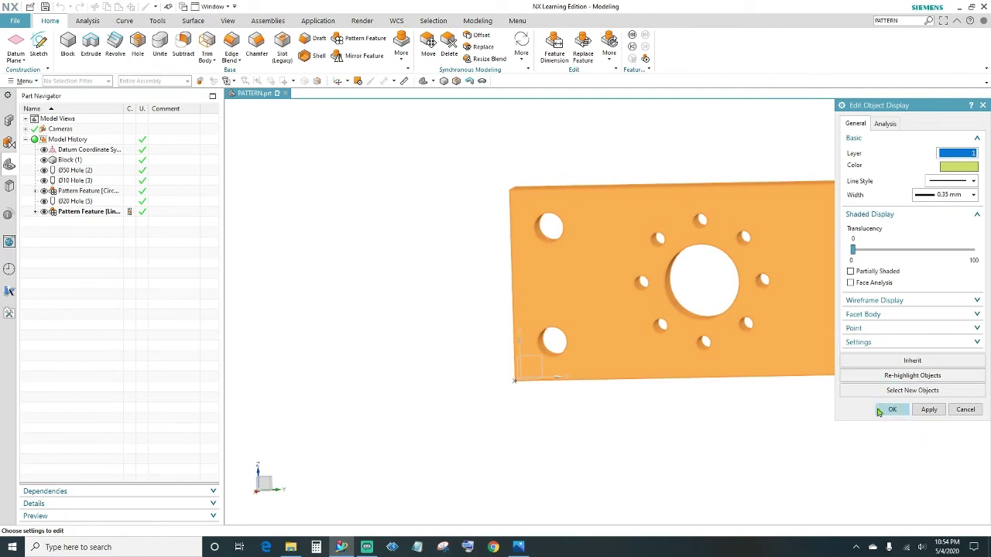
{"action": "left_click", "coordinate": [892, 409]}
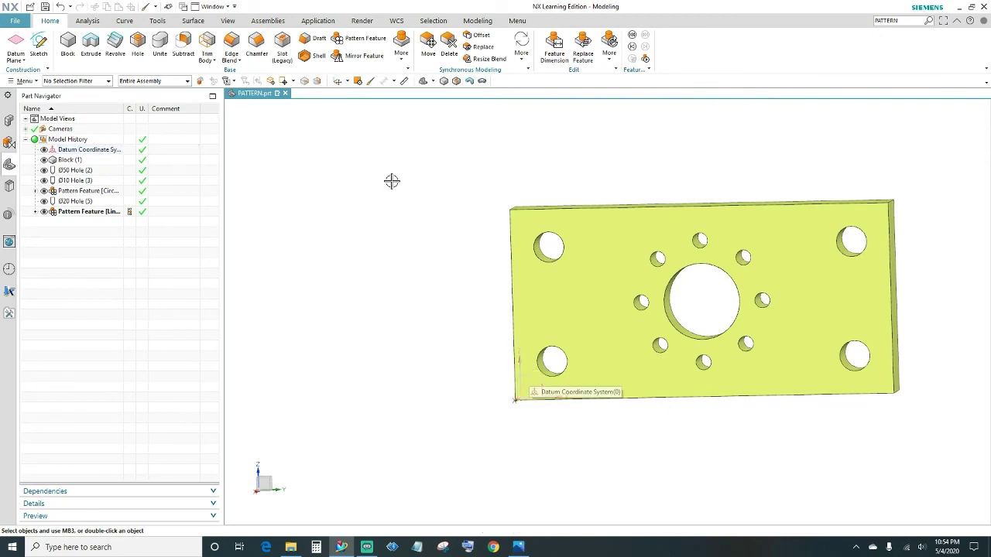
Step: Move the datum coordinate system to layer 5 by selecting the plate body and inverting the selection
{"action": "left_click", "coordinate": [230, 22]}
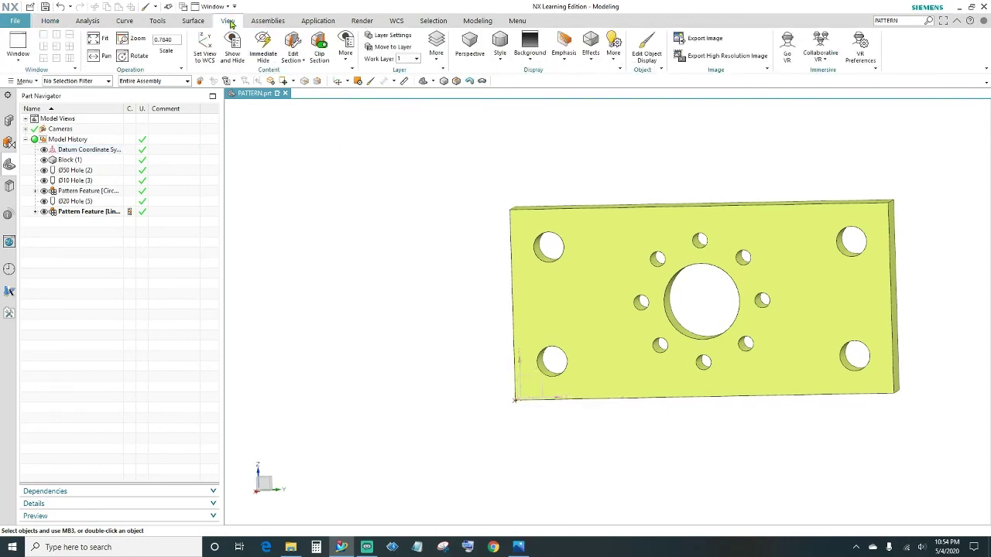
{"action": "left_click", "coordinate": [391, 47]}
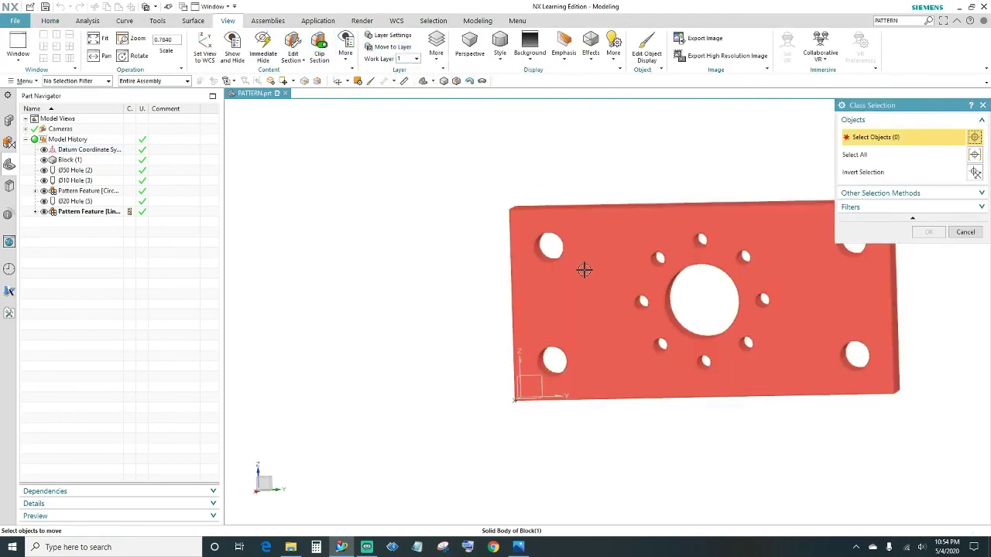
{"action": "left_click", "coordinate": [585, 270]}
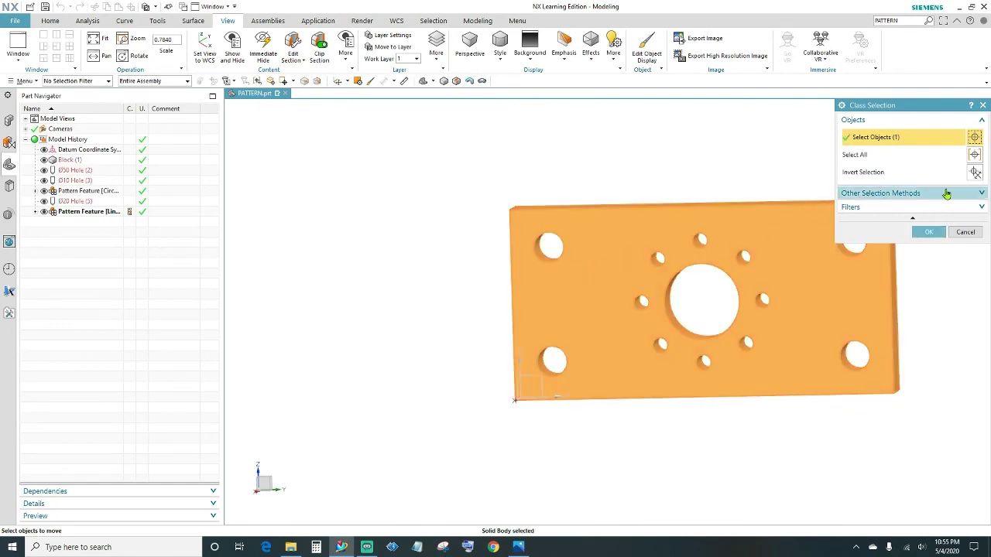
{"action": "left_click", "coordinate": [975, 172]}
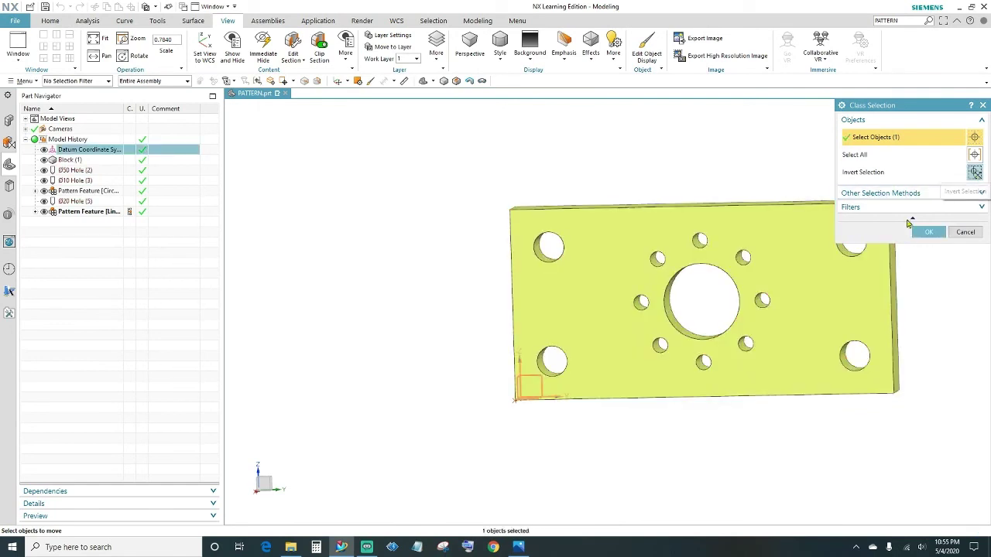
{"action": "left_click", "coordinate": [929, 232]}
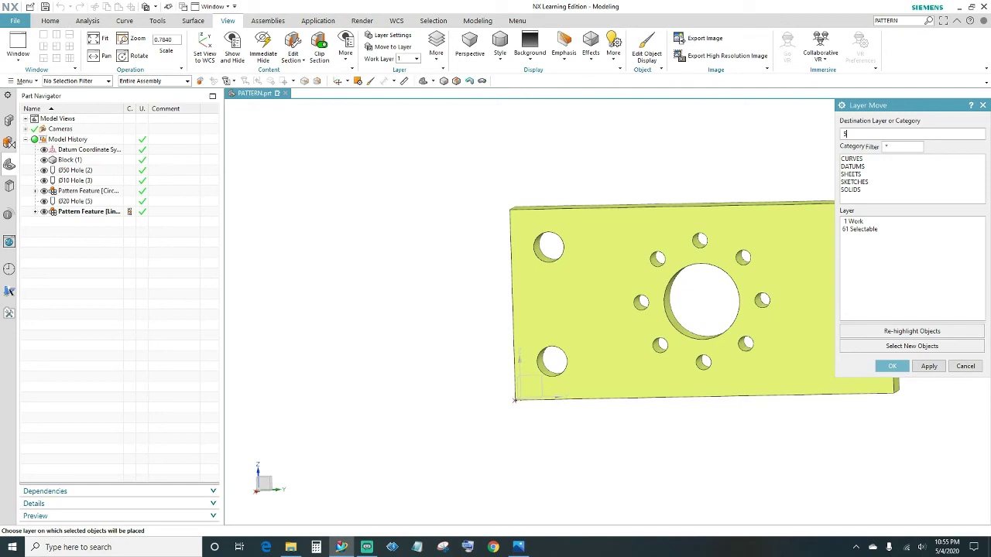
{"action": "key", "text": "Return"}
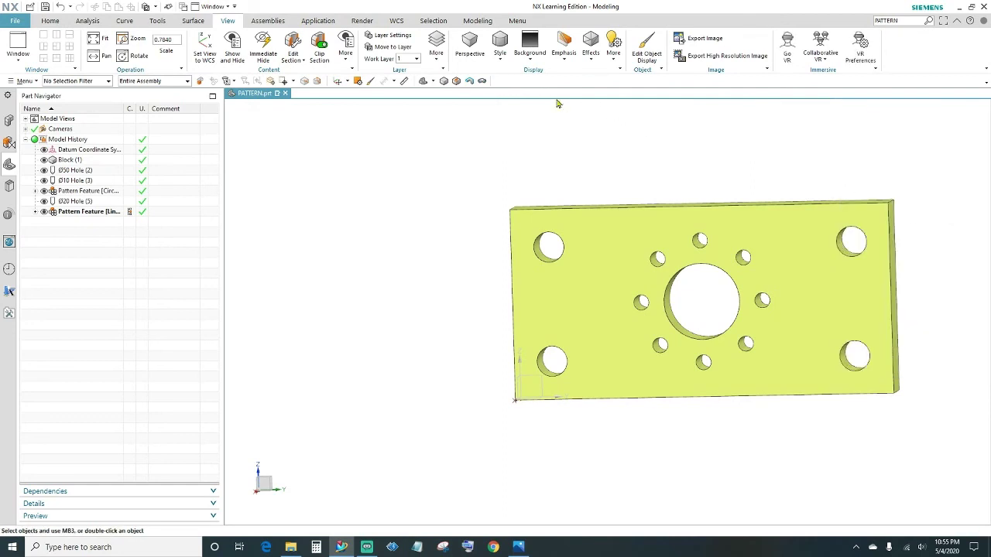
Step: Turn off layer 5 in the layer settings to hide the datum coordinate system
{"action": "left_click", "coordinate": [387, 36]}
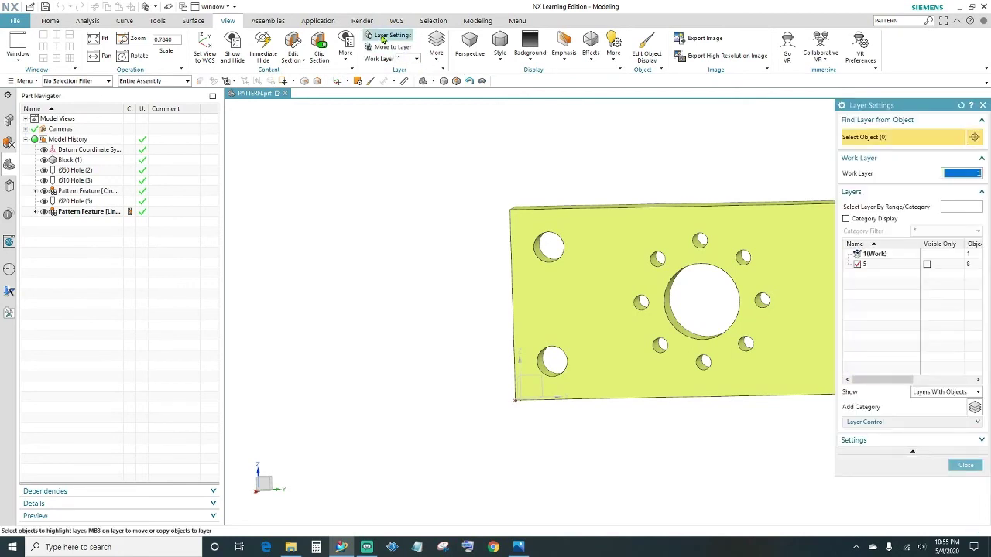
{"action": "left_click", "coordinate": [857, 265]}
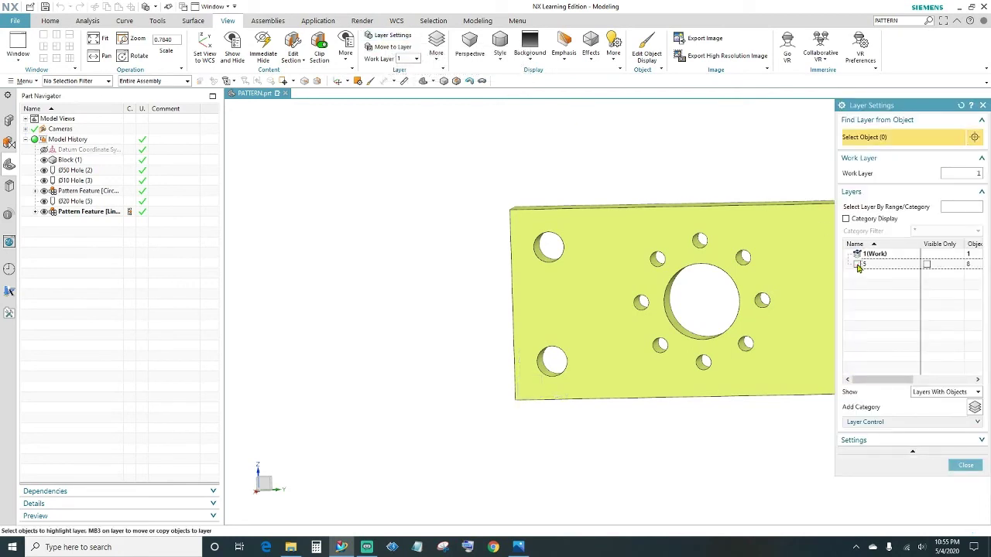
{"action": "left_click", "coordinate": [966, 467]}
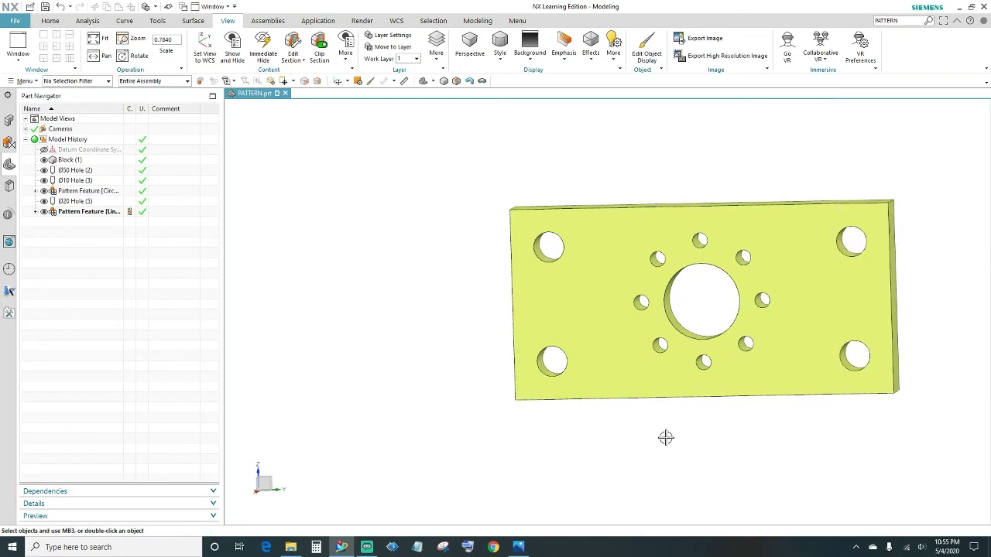
{"action": "middle_click_drag", "start_coordinate": [659, 436], "coordinate": [682, 436], "text": "shift"}
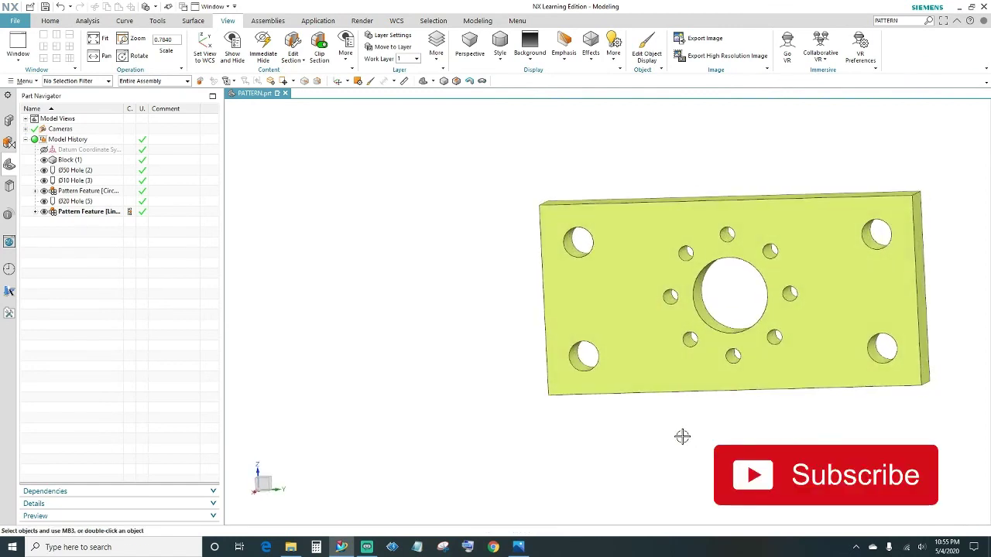